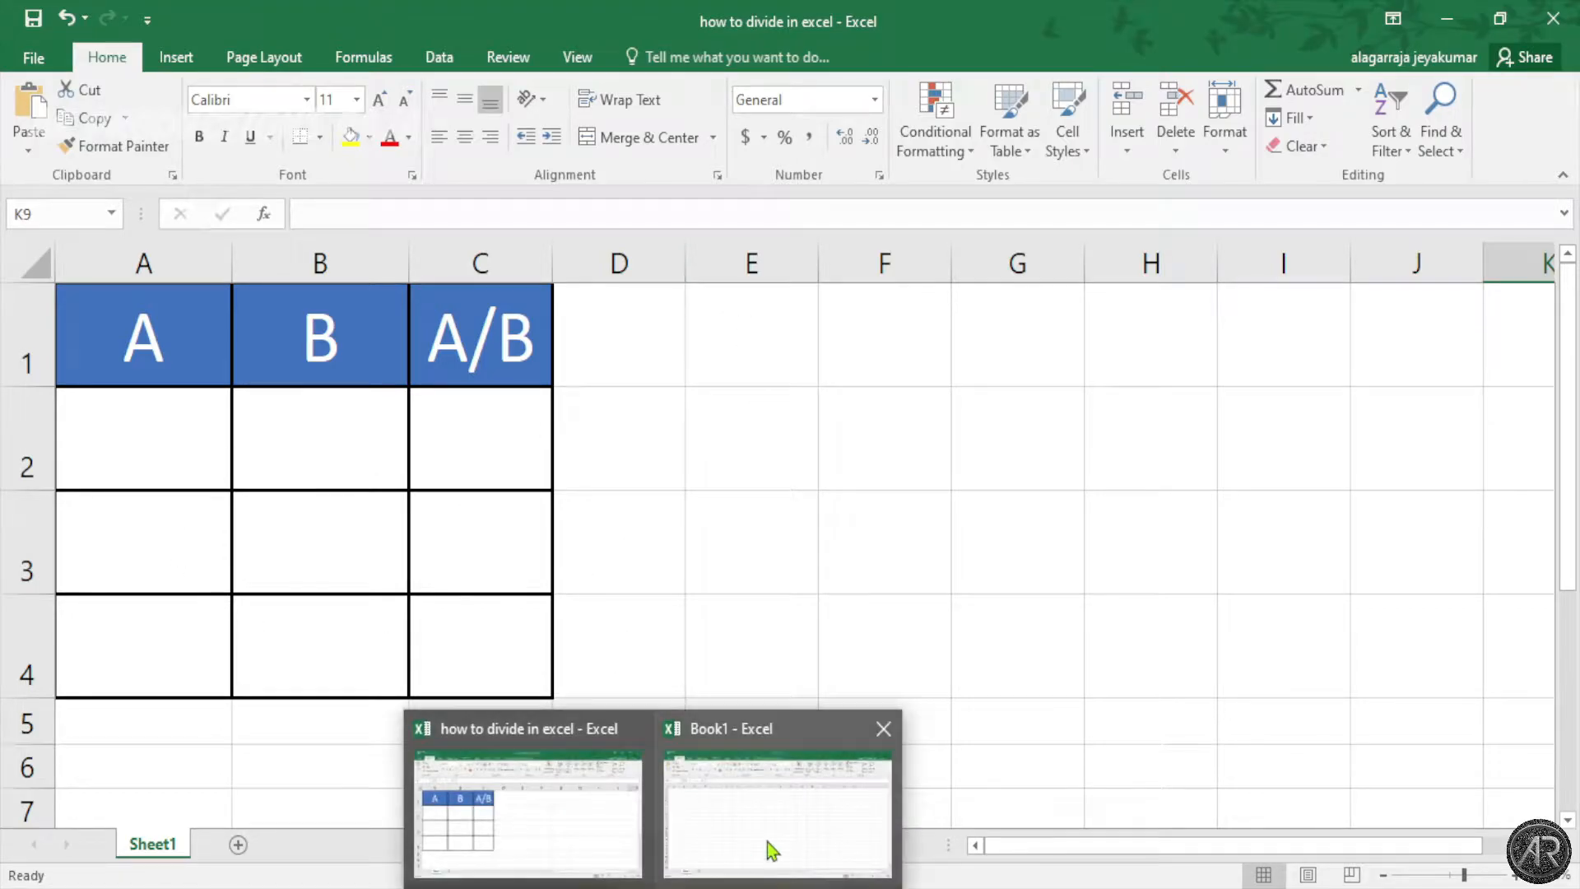
left_click(767, 842)
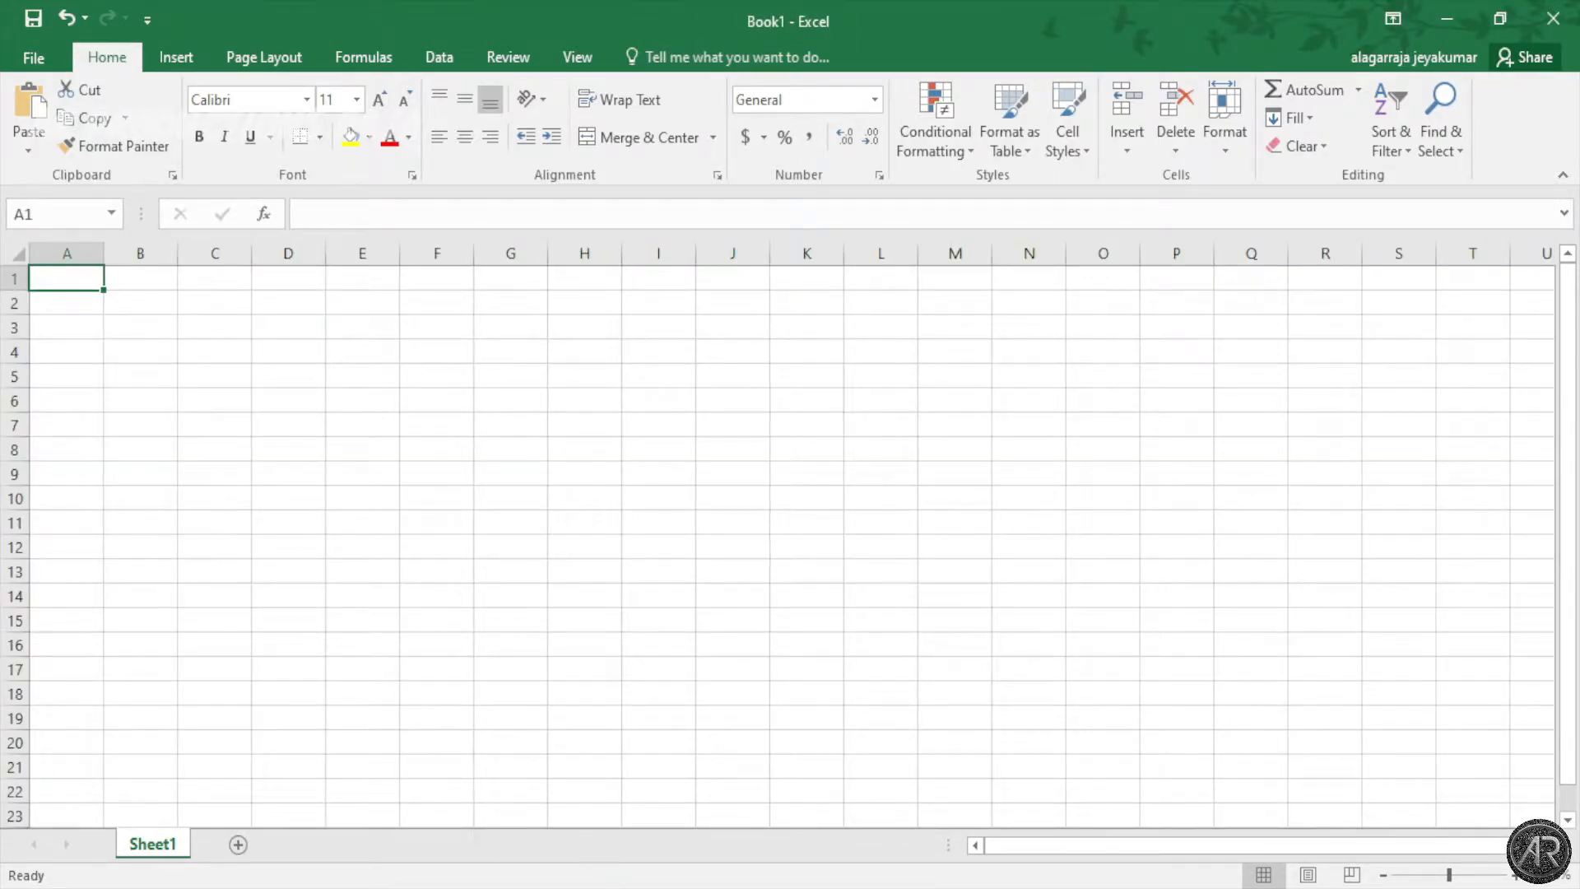
mouse_move(576, 884)
left_click(545, 812)
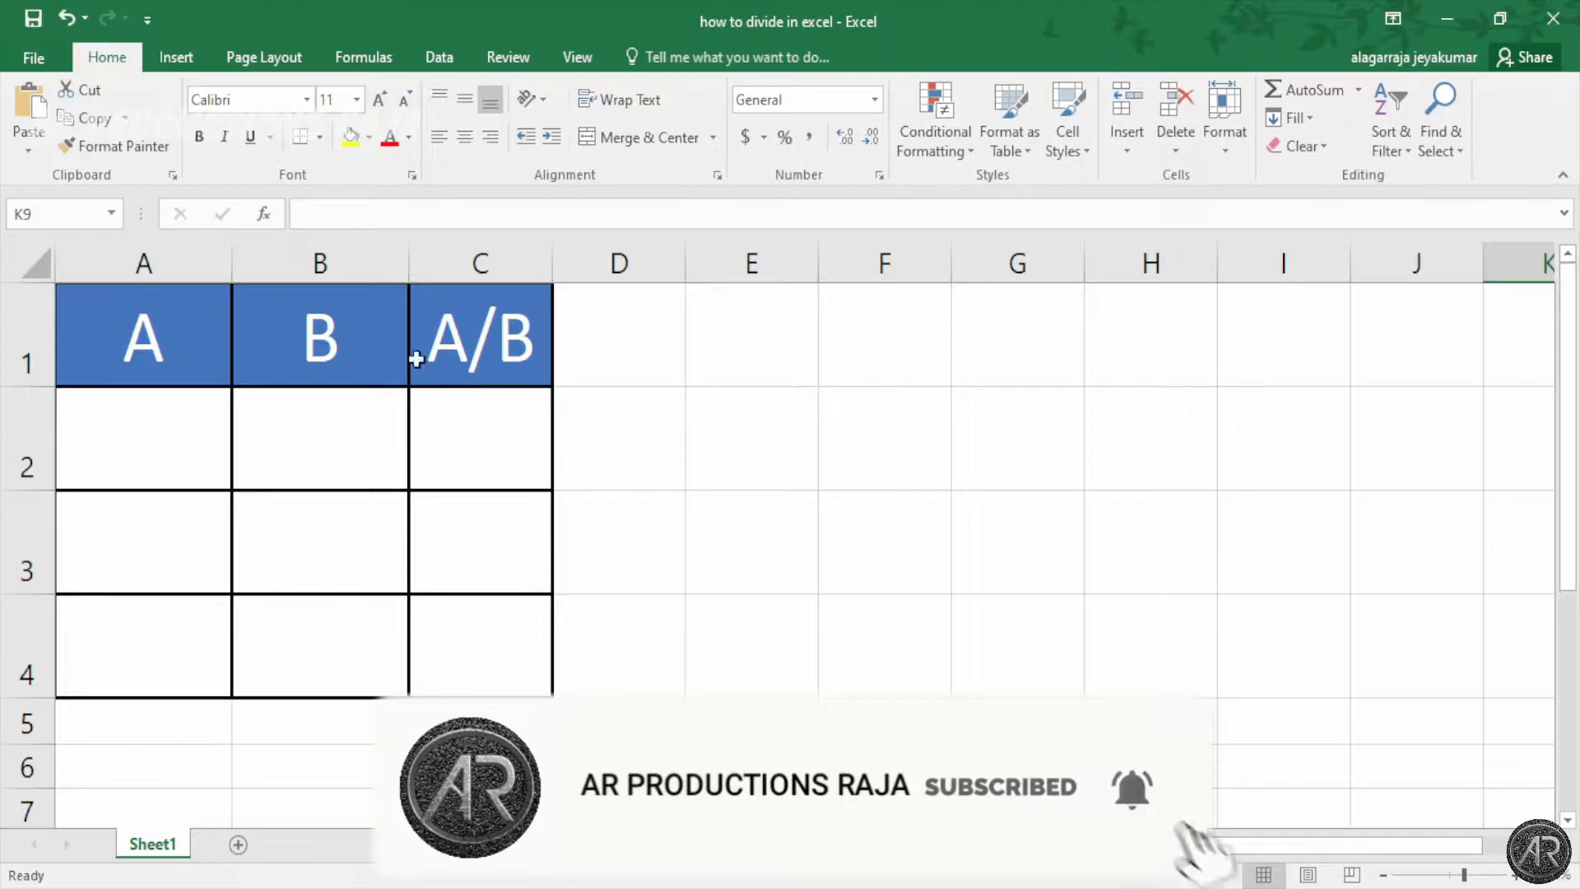
left_click(131, 346)
left_click(316, 340)
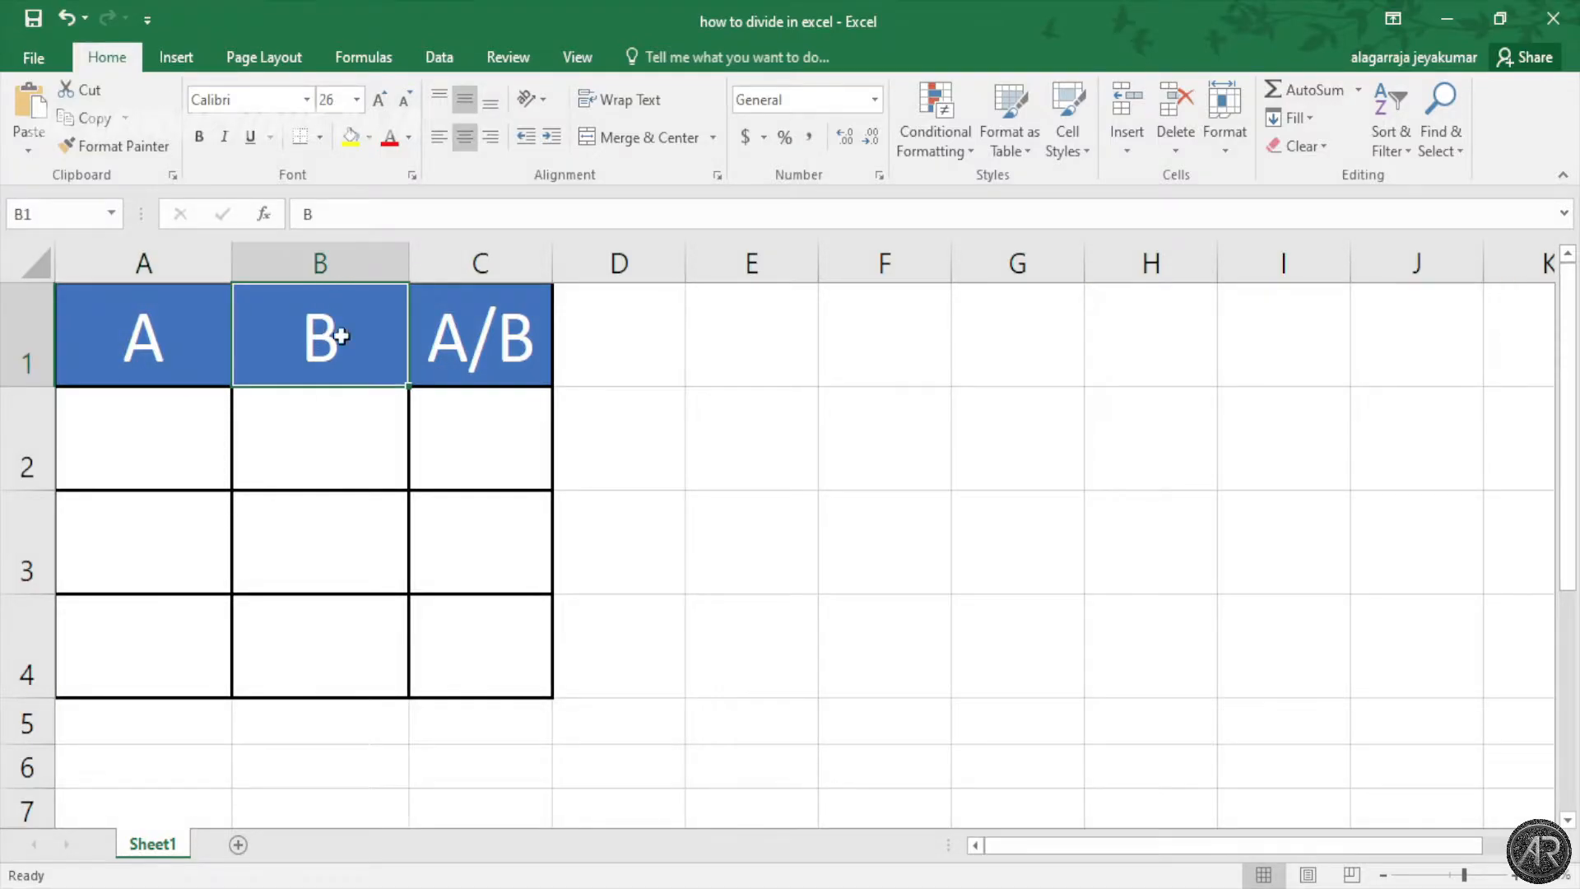
left_click(468, 330)
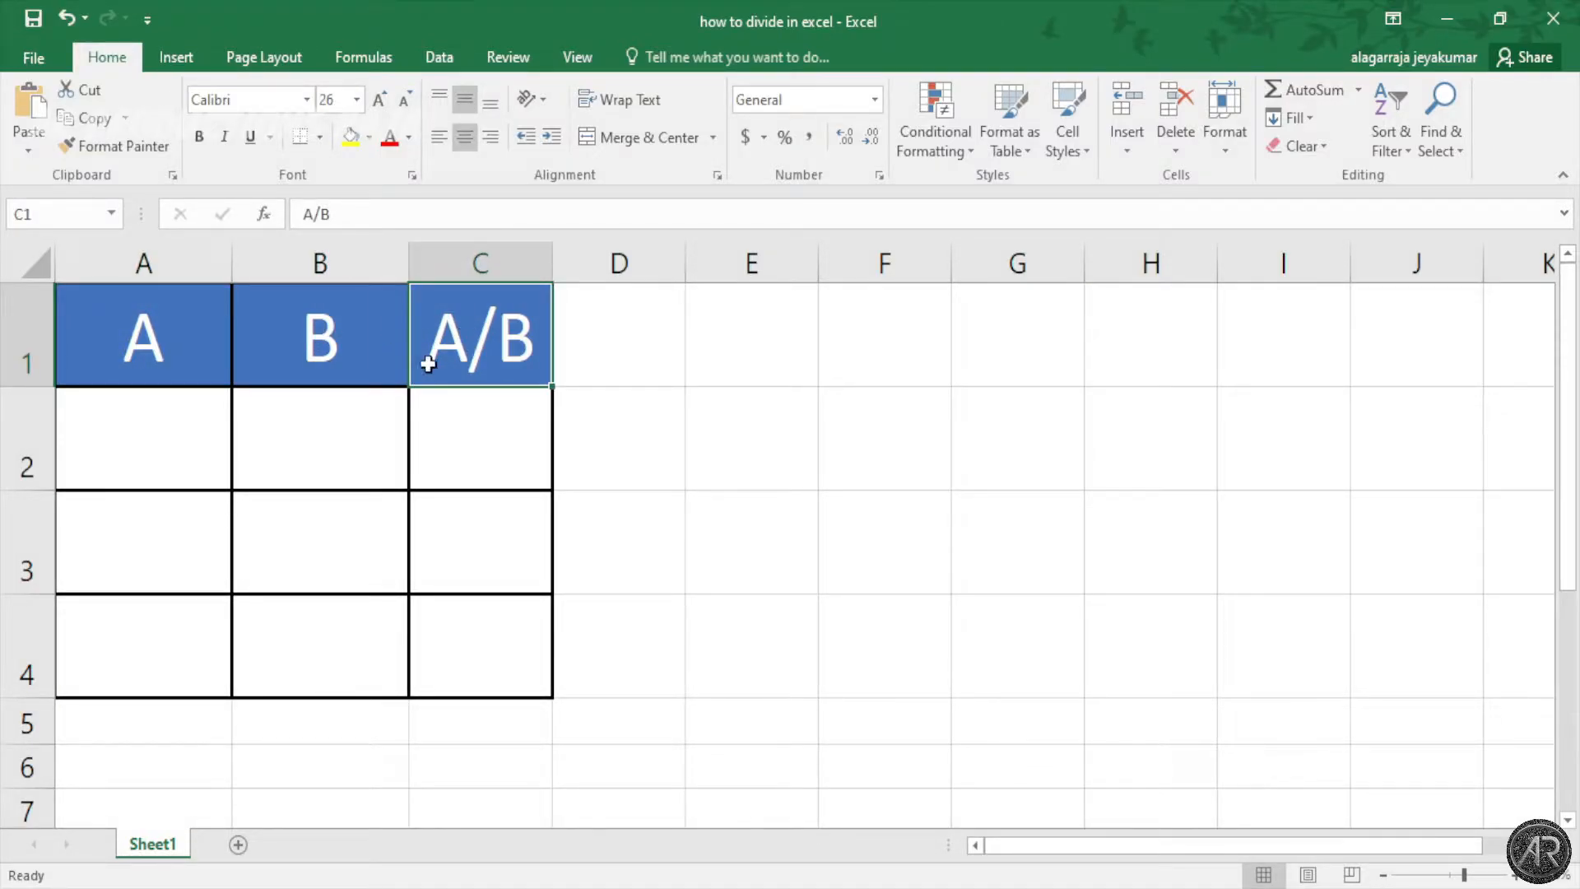
left_click(149, 468)
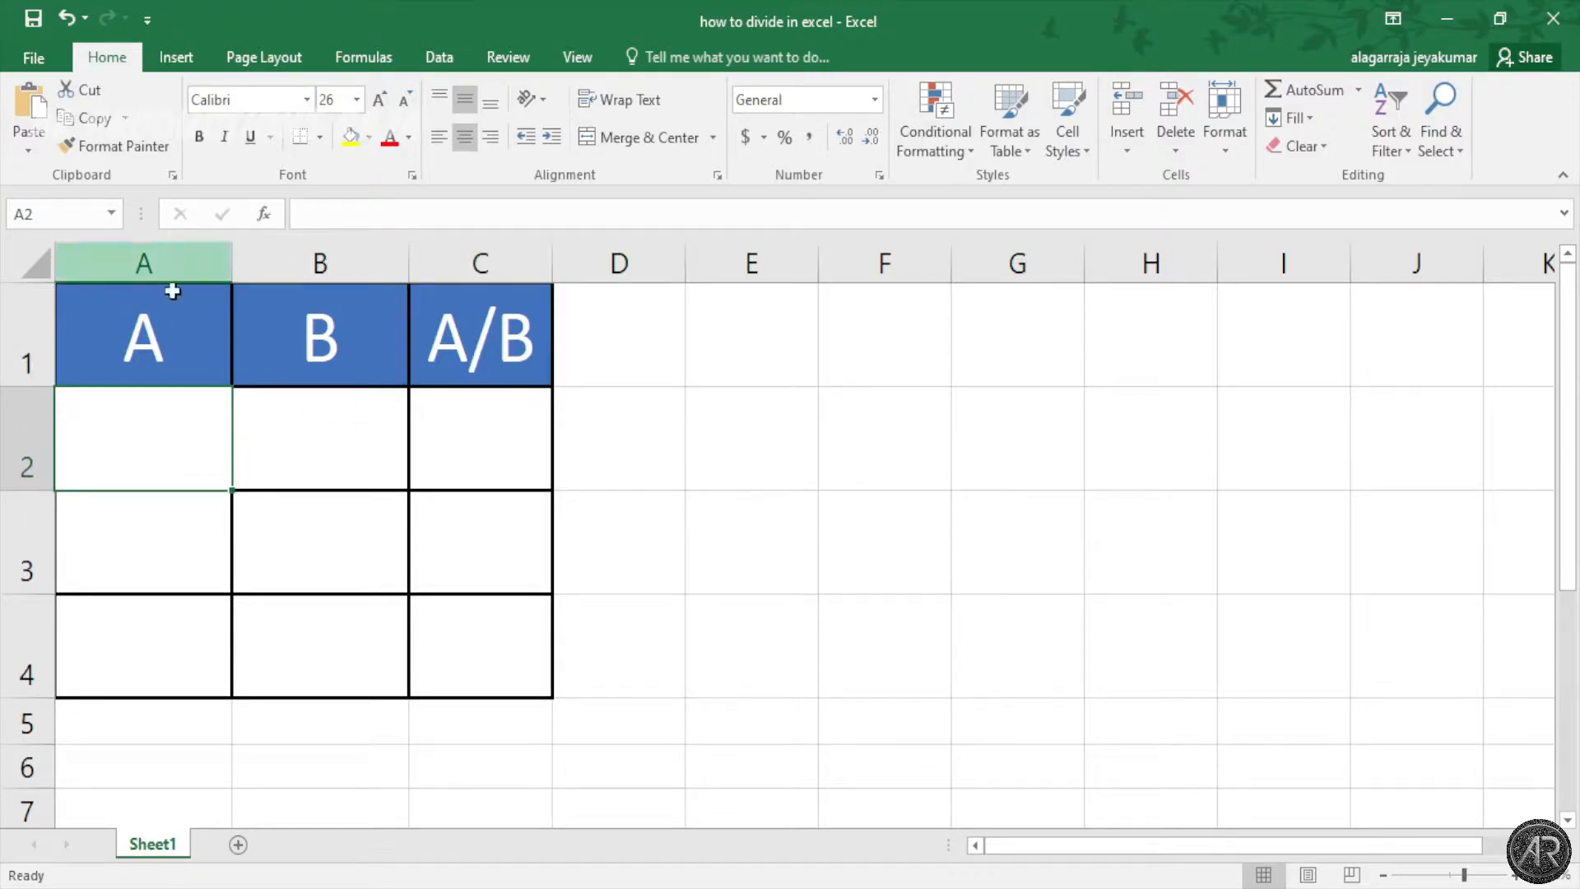
left_click(307, 446)
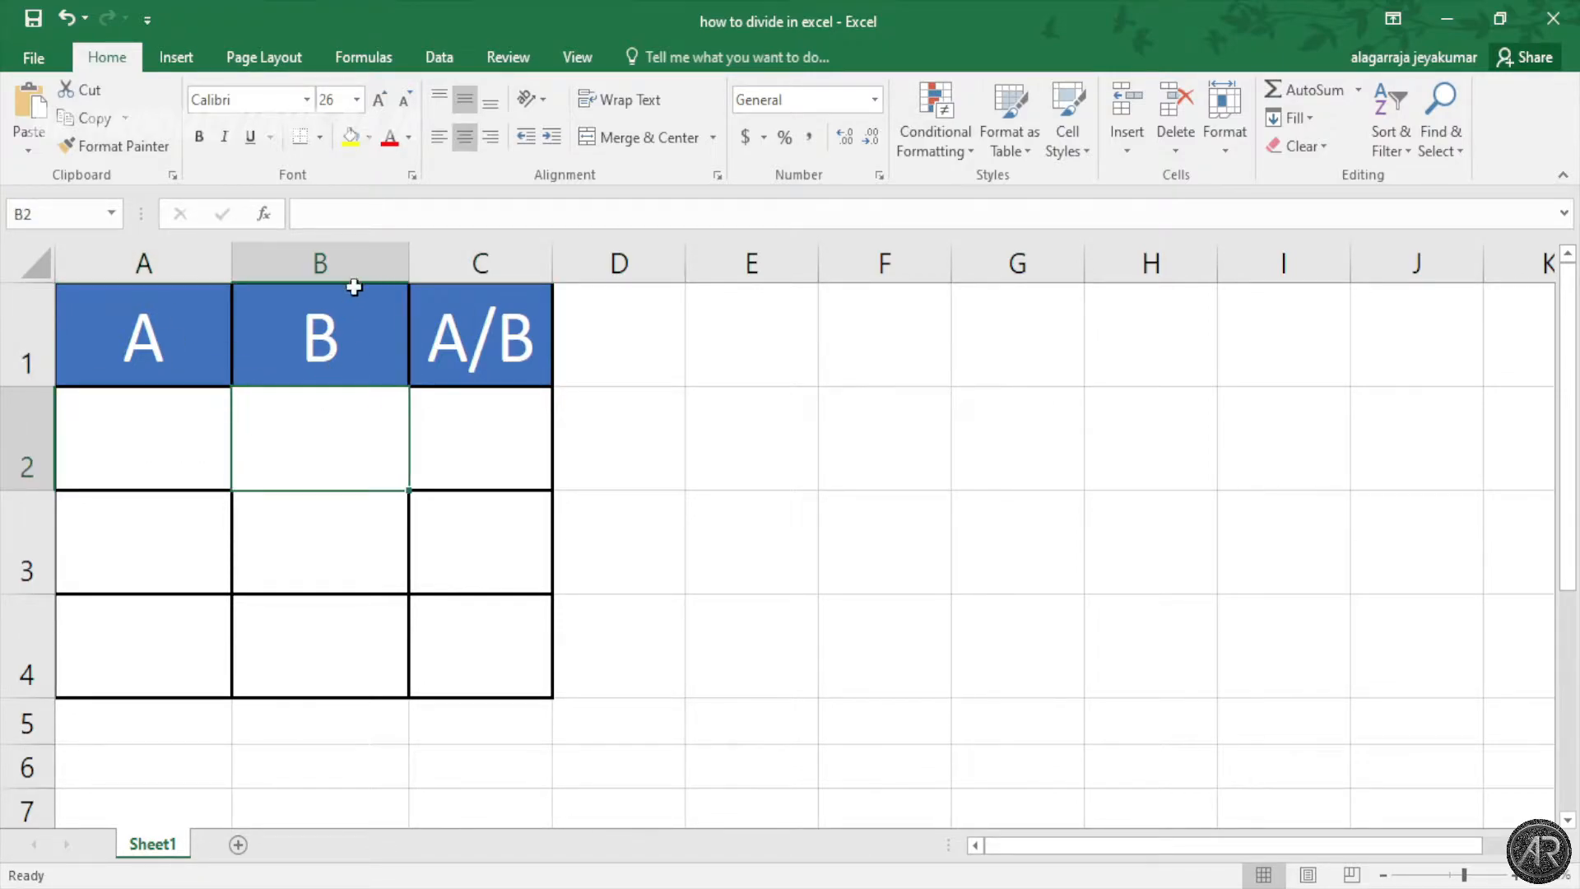
left_click(523, 467)
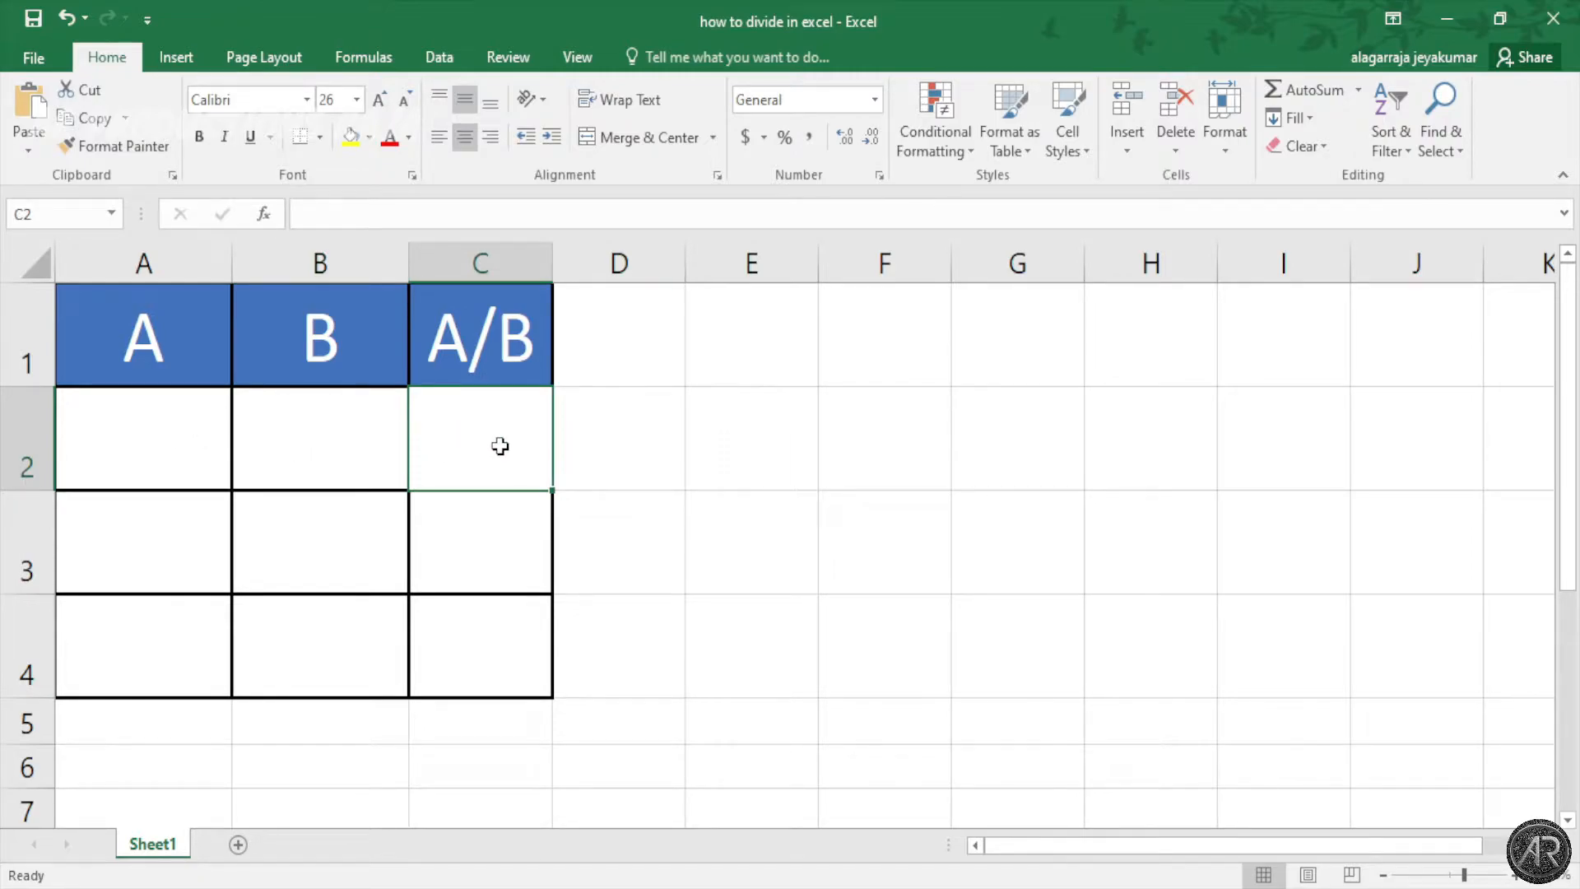
left_click(186, 427)
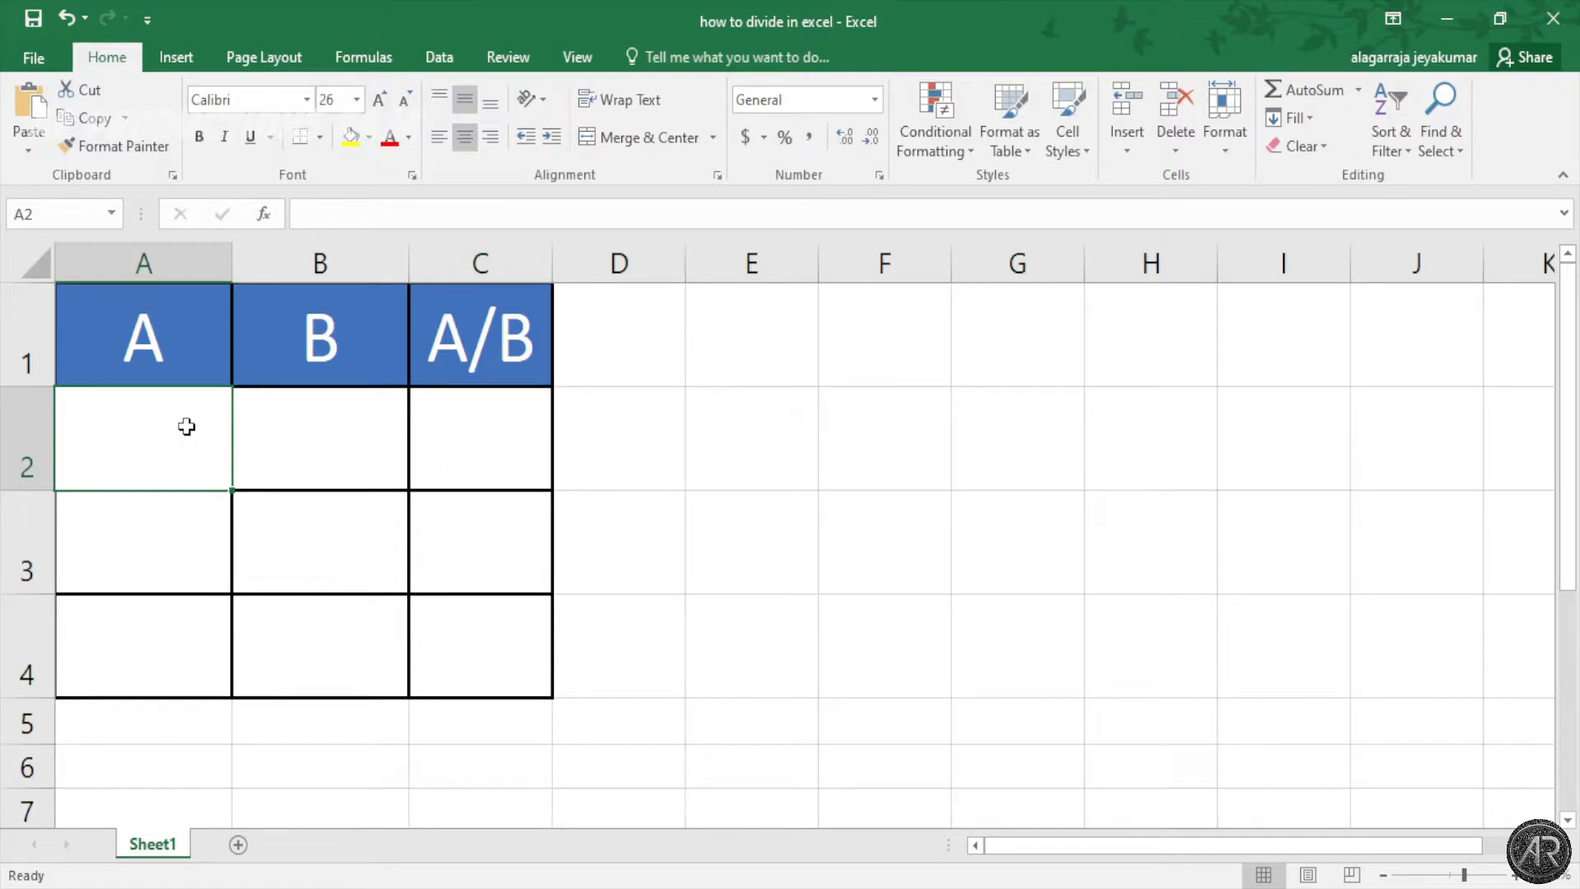
Step: Enter 3, 5 and 7 into cells A2 to A4
type("3")
left_click(286, 441)
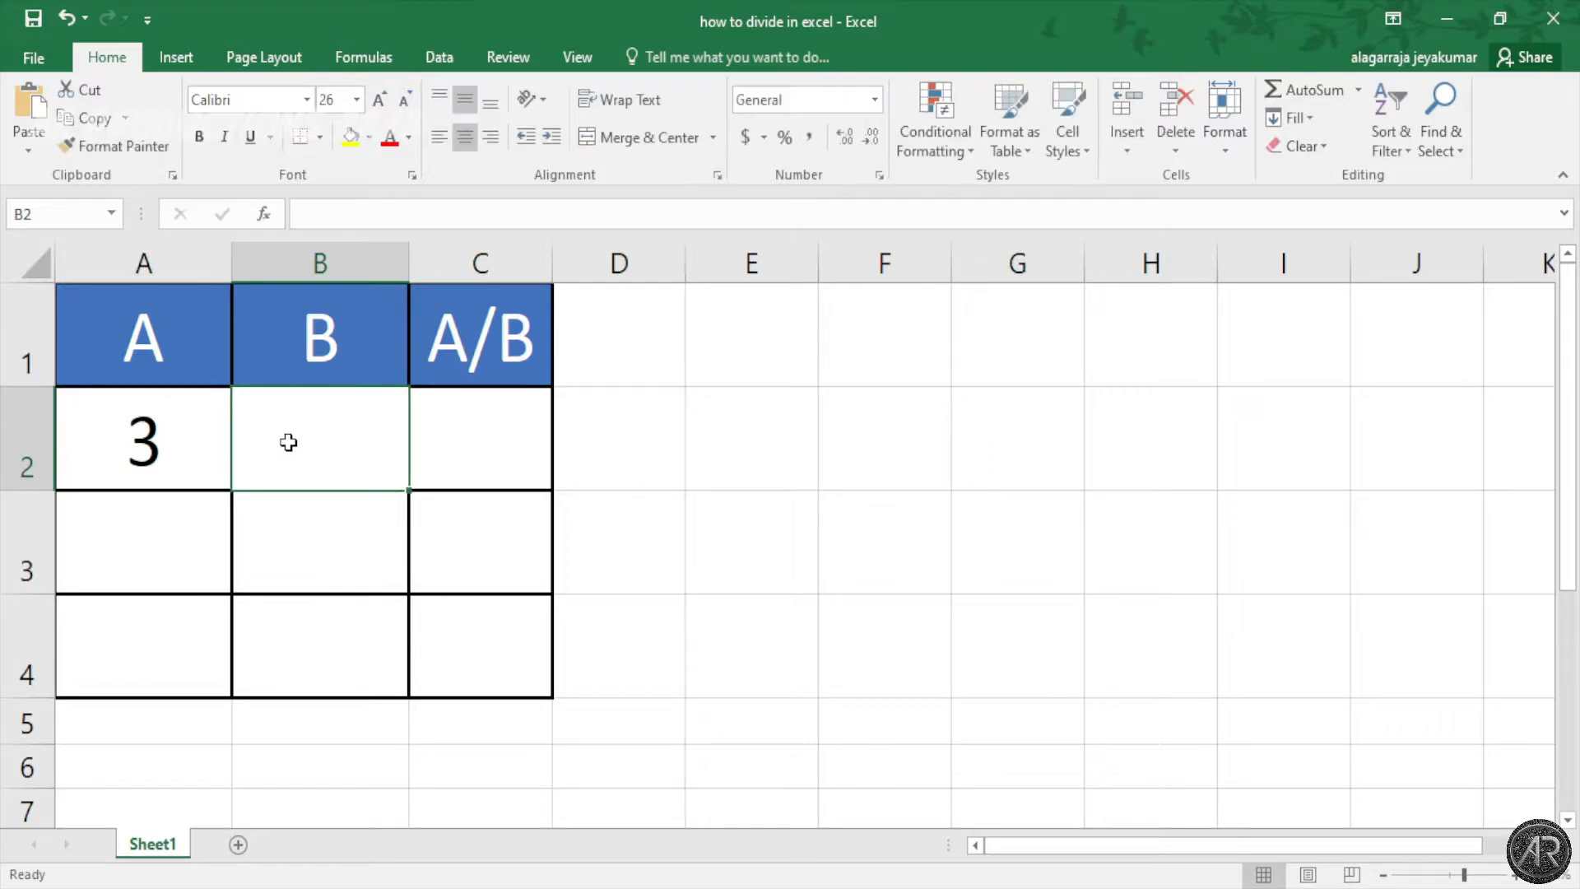
left_click(161, 530)
type("5")
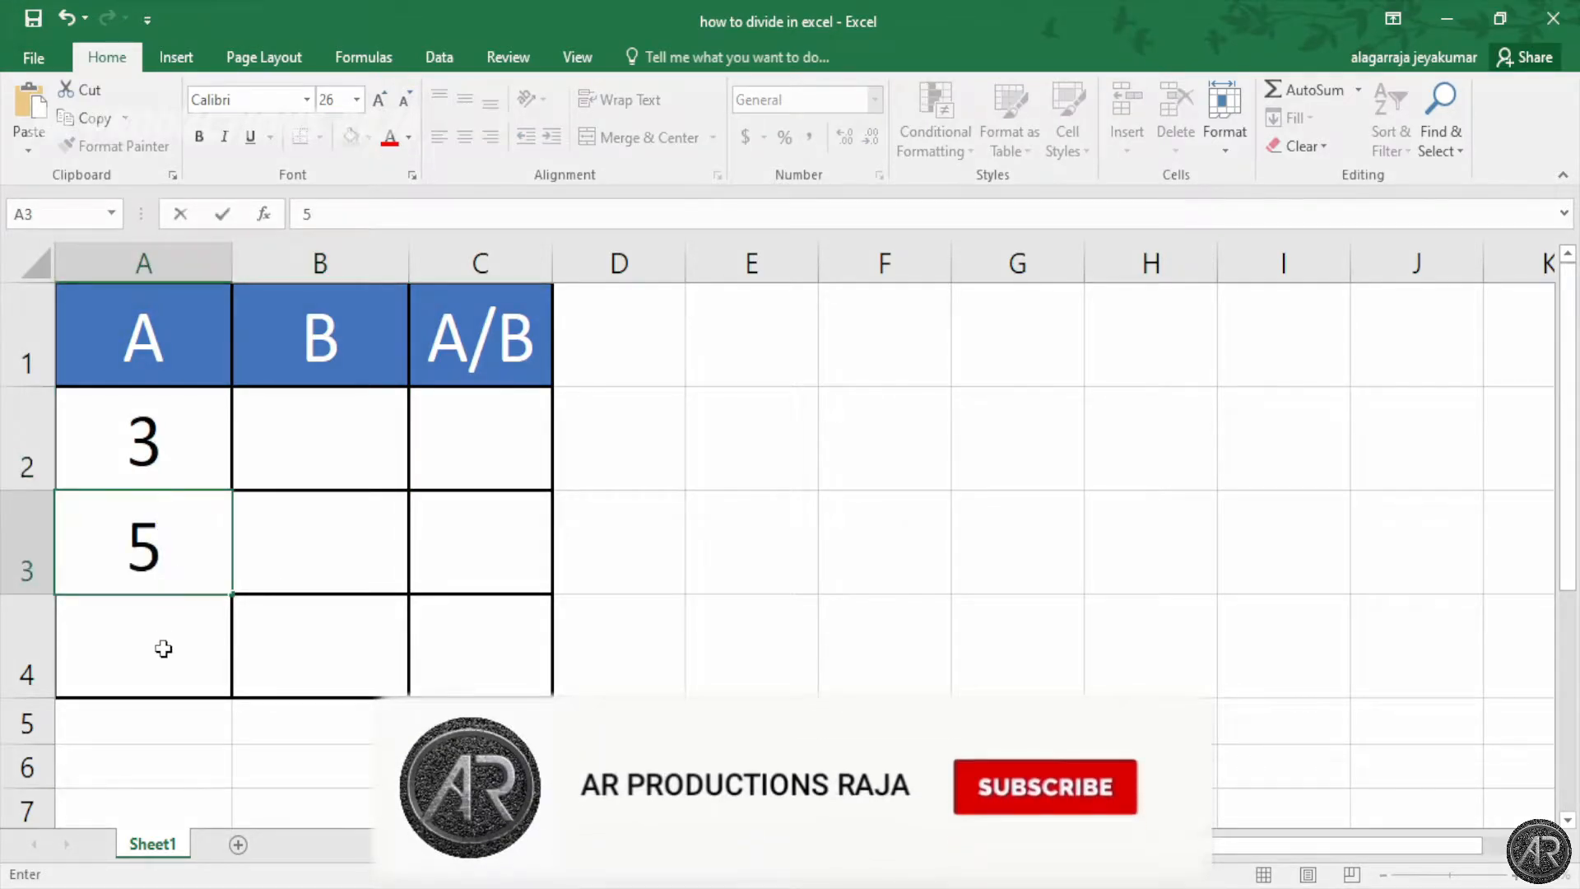
left_click(163, 648)
type("7")
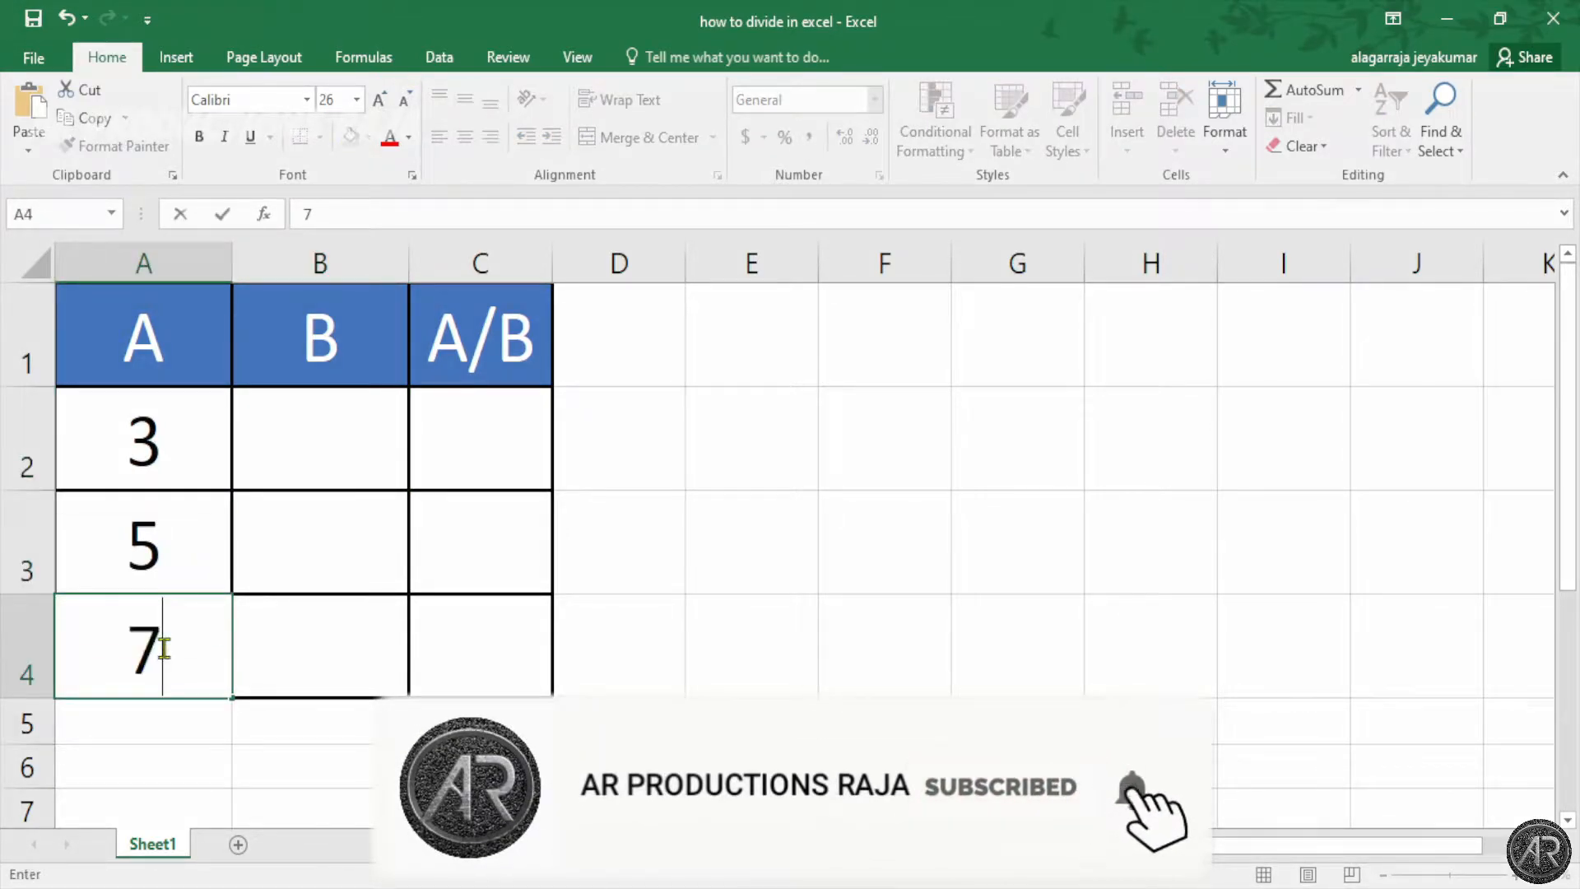
left_click(295, 440)
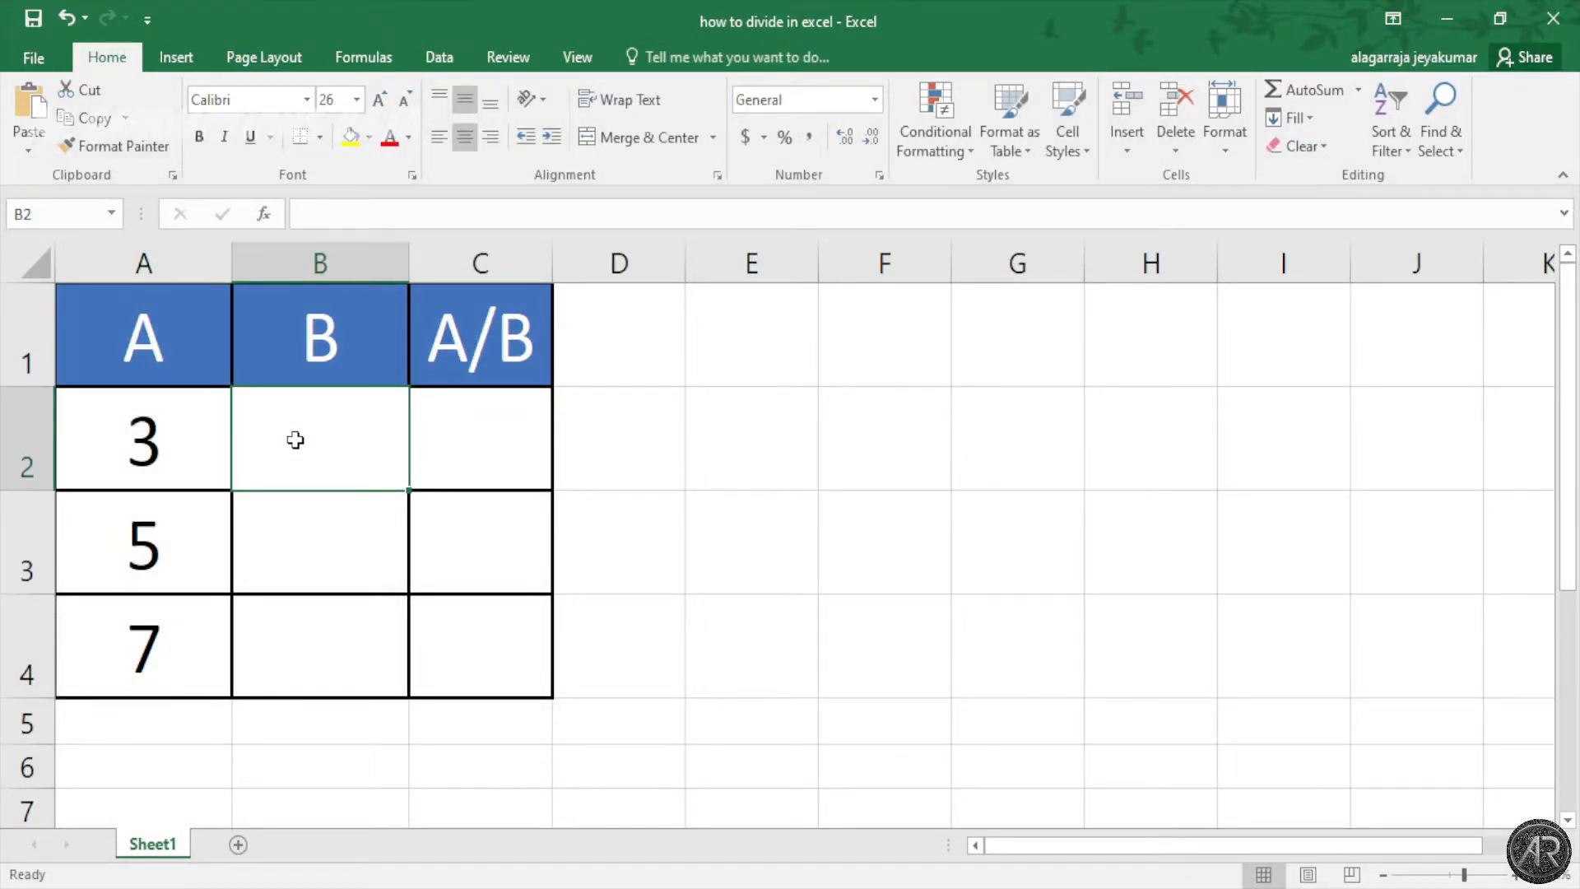
Step: Enter 3, 5 and 7 into cells B2 to B4
type("3")
left_click(328, 519)
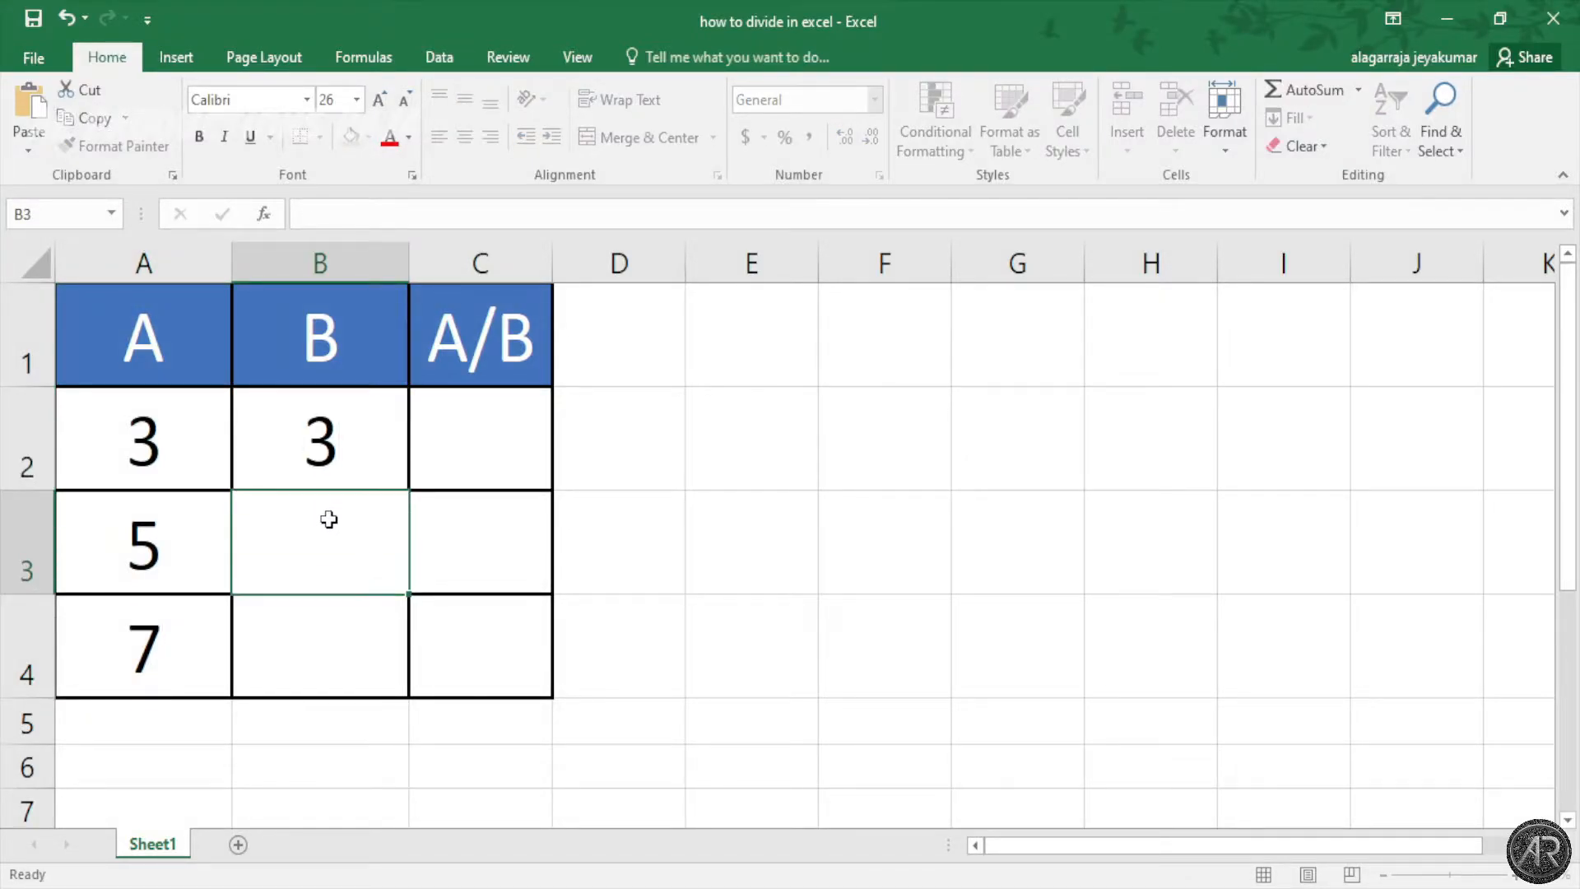
type("5")
left_click(350, 625)
type("7")
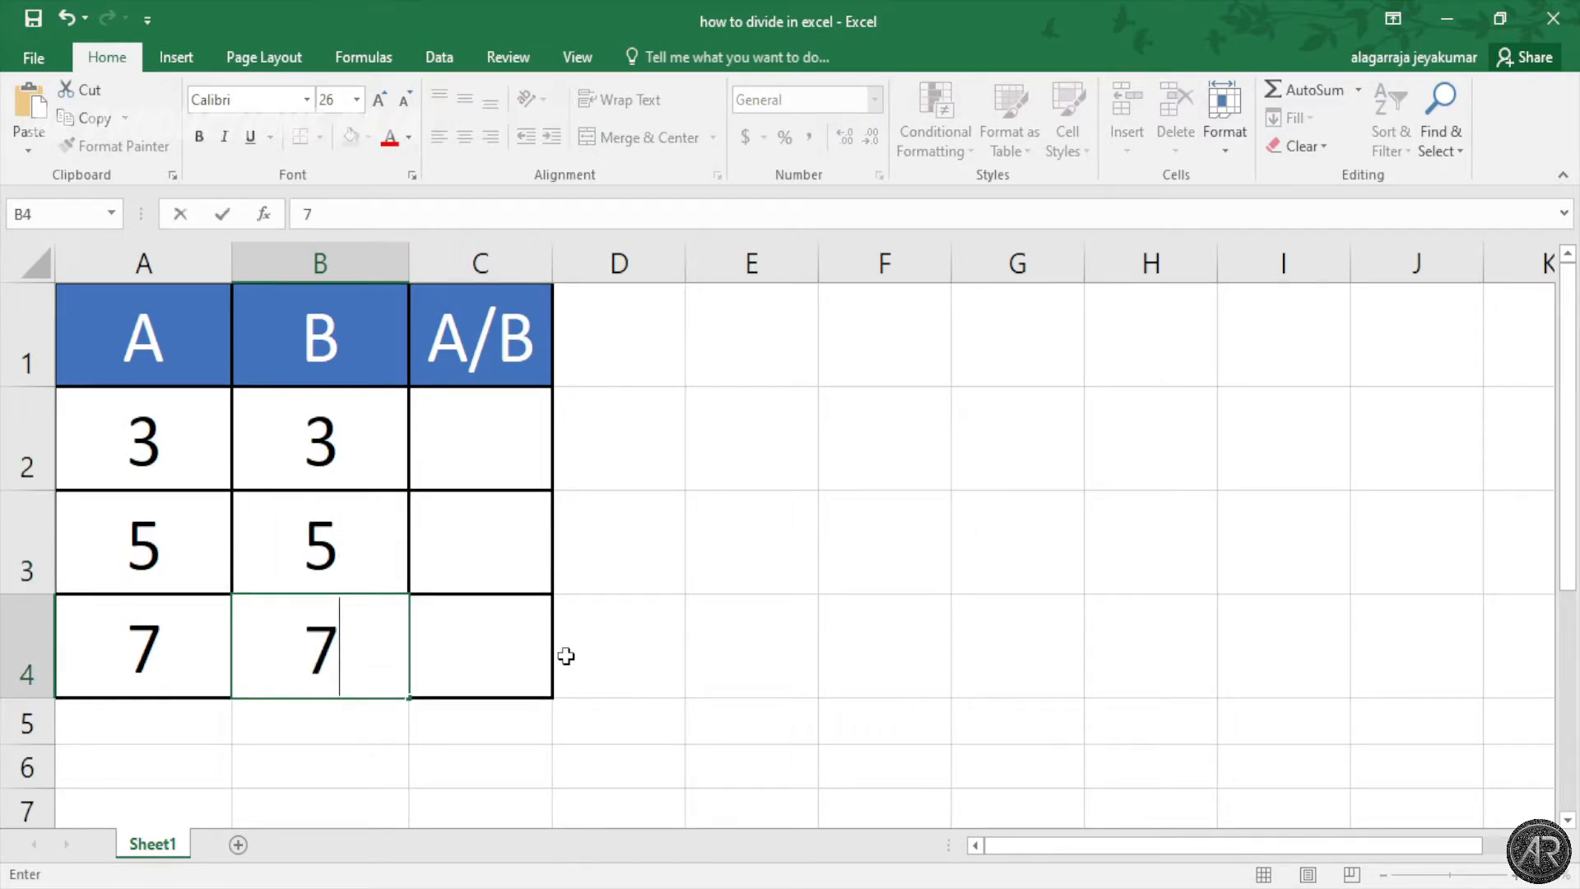
left_click(511, 437)
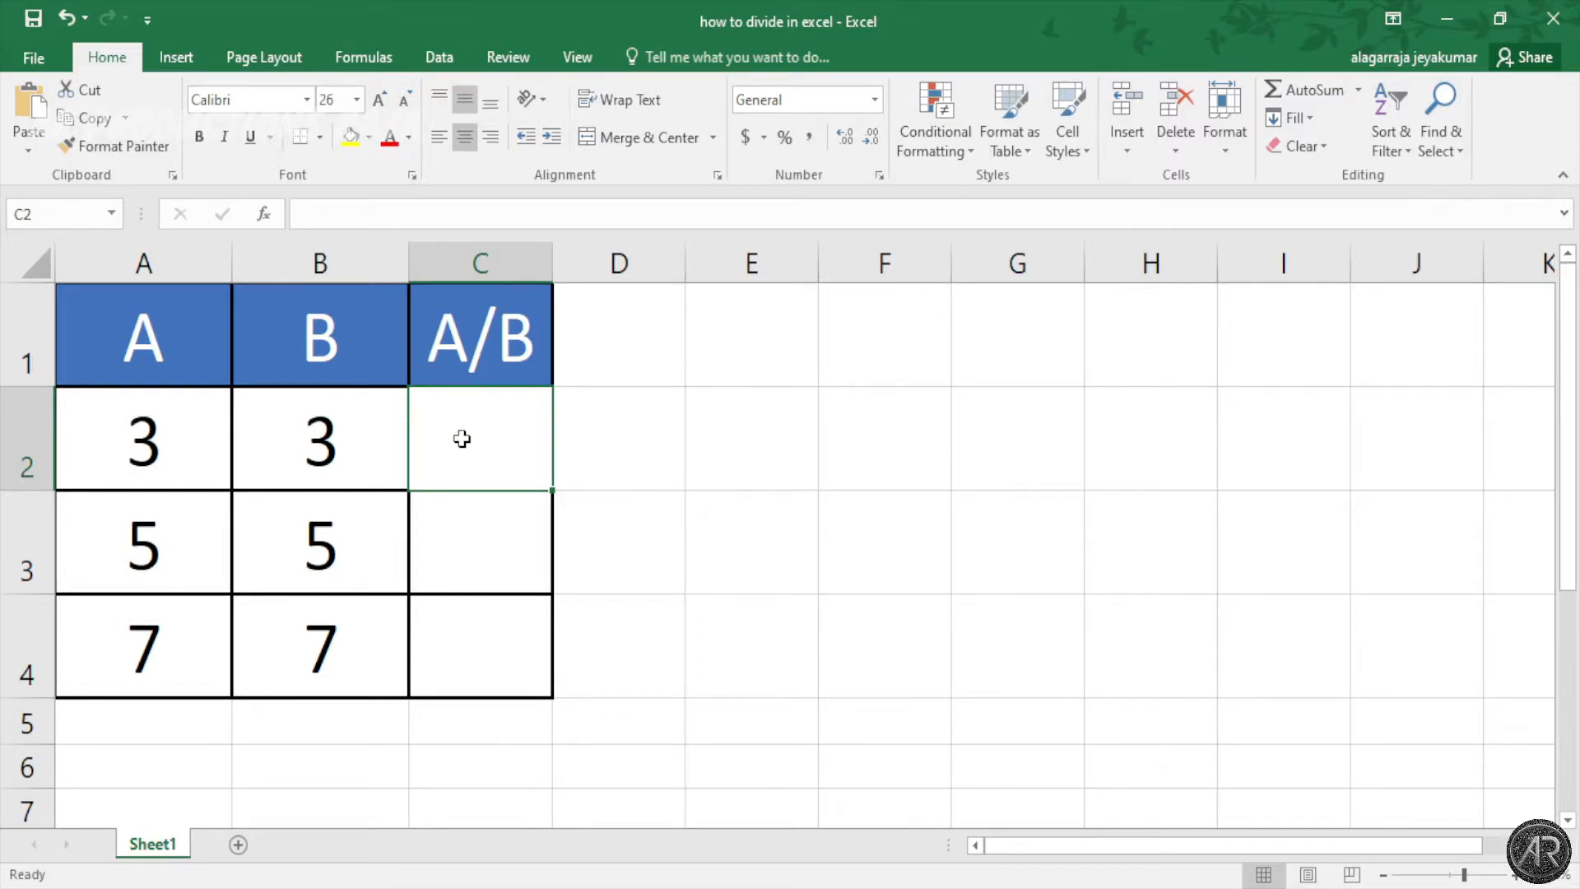
Step: Enter the formula =A2/B2 in C2 so it shows 1
left_click(430, 214)
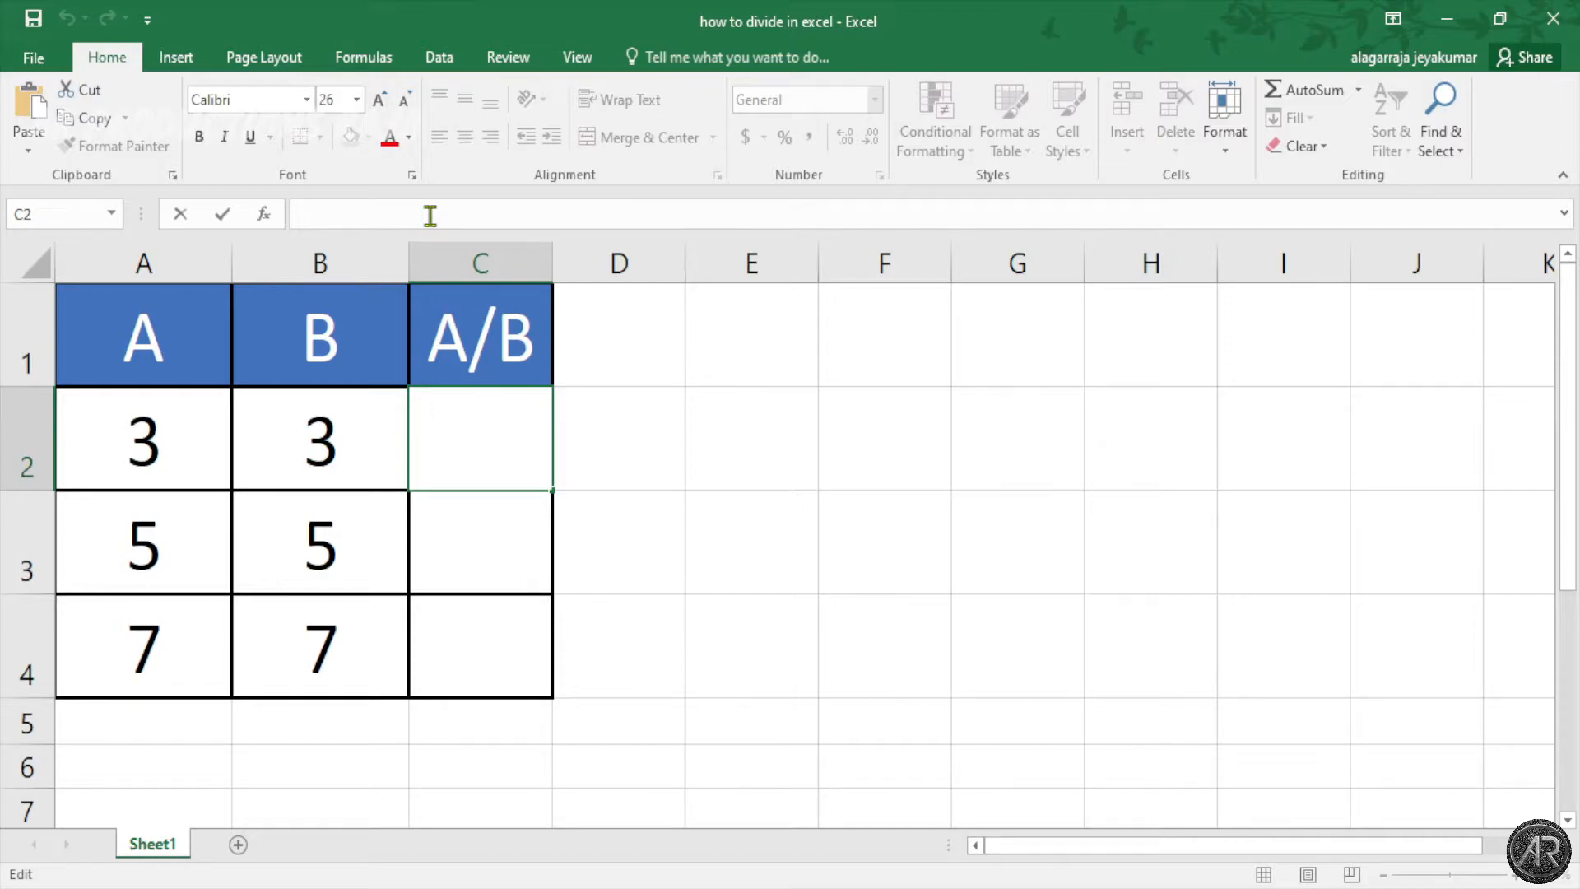
type("=")
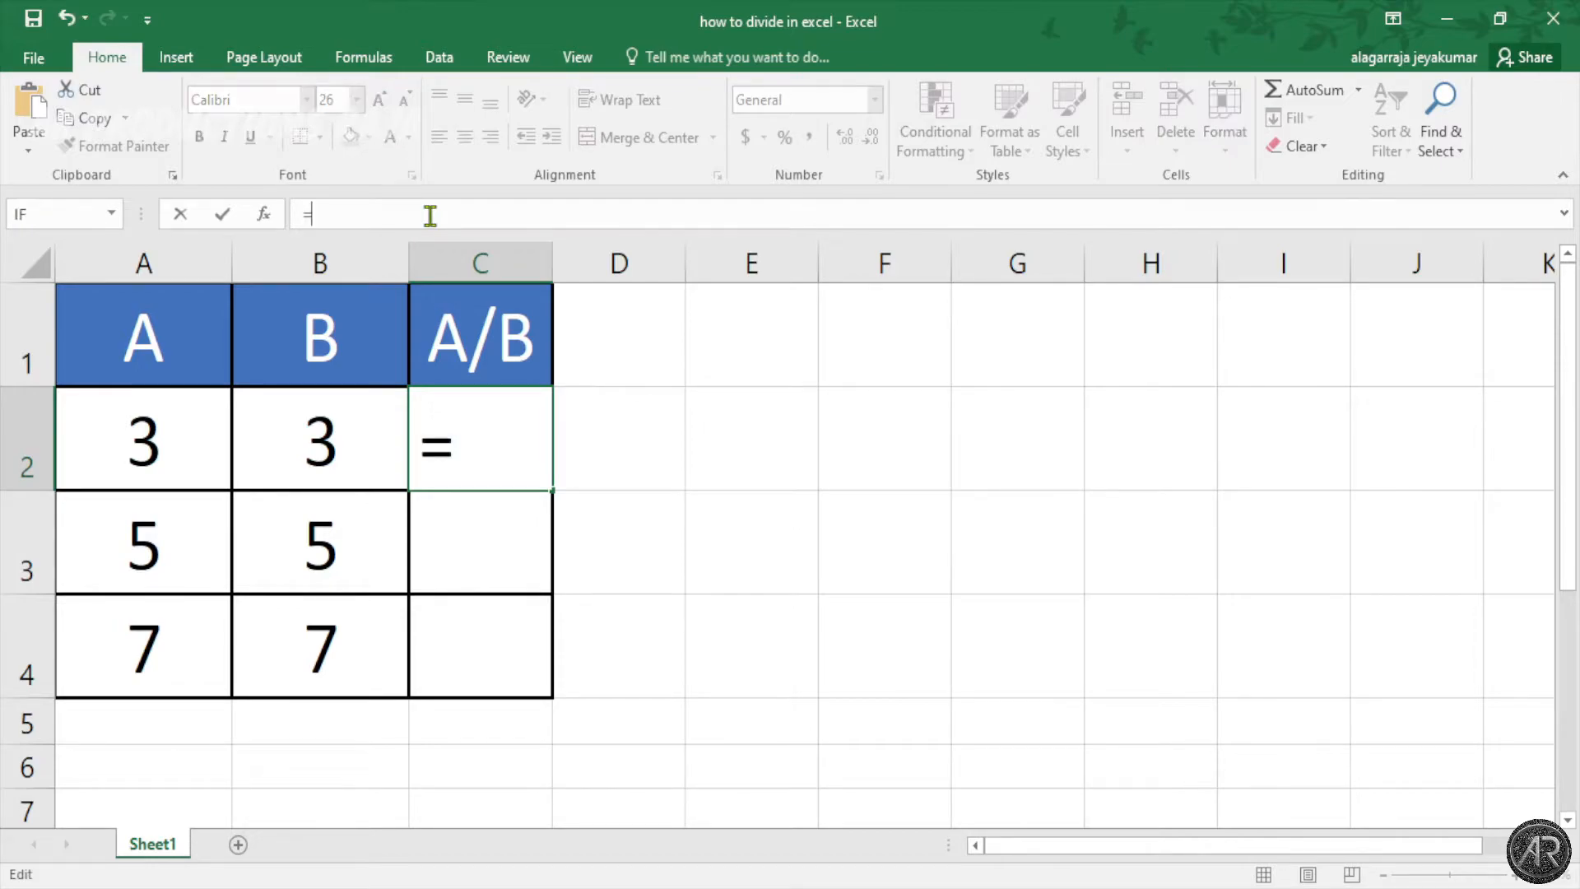
left_click(198, 449)
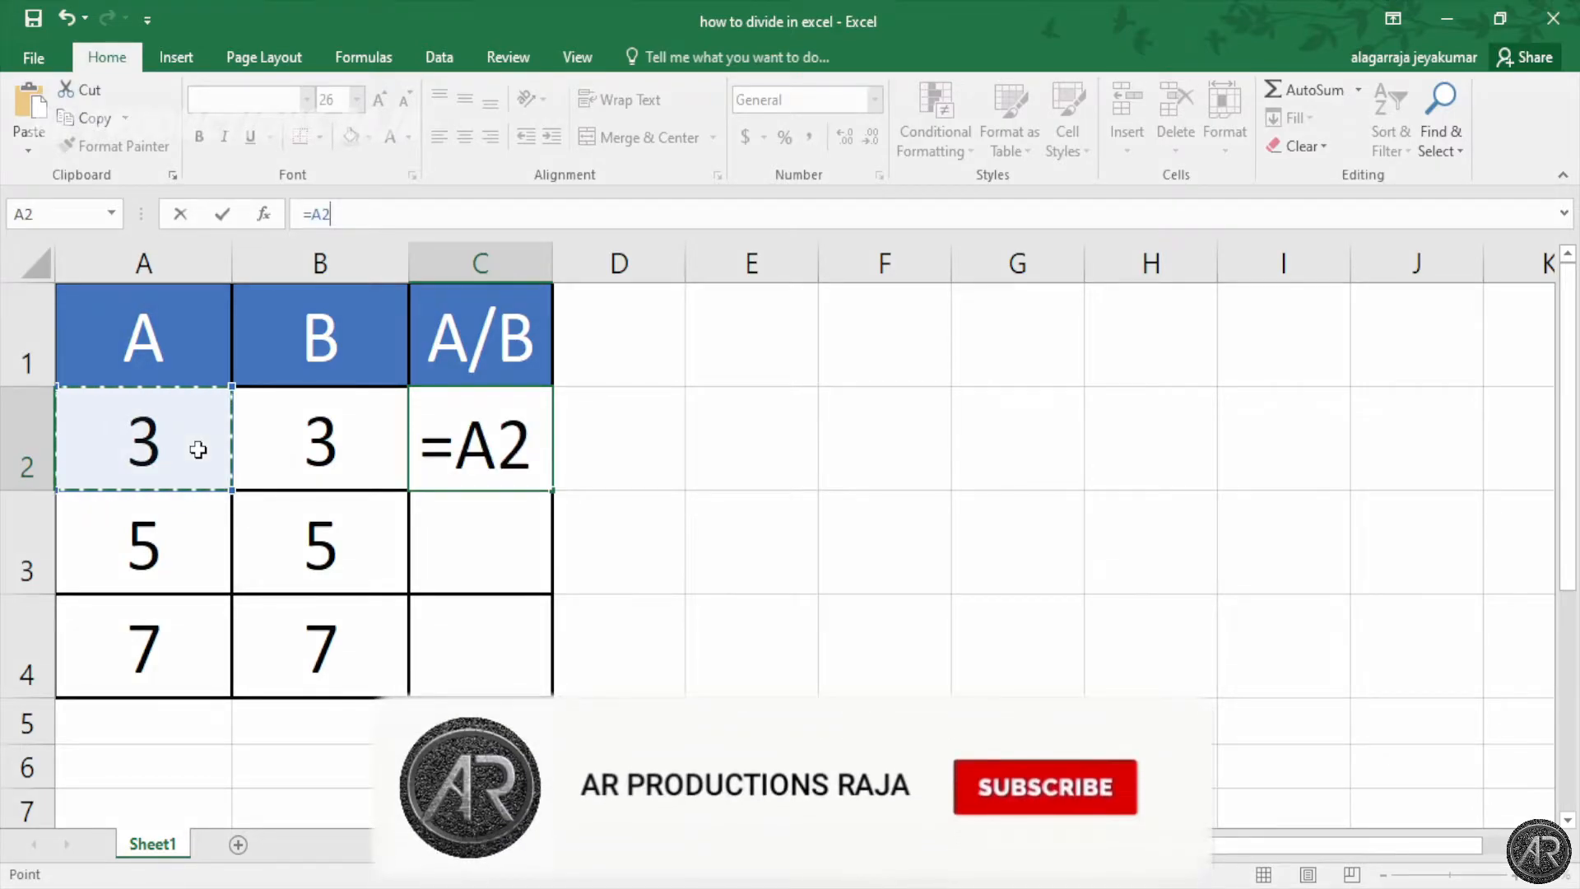
type("/")
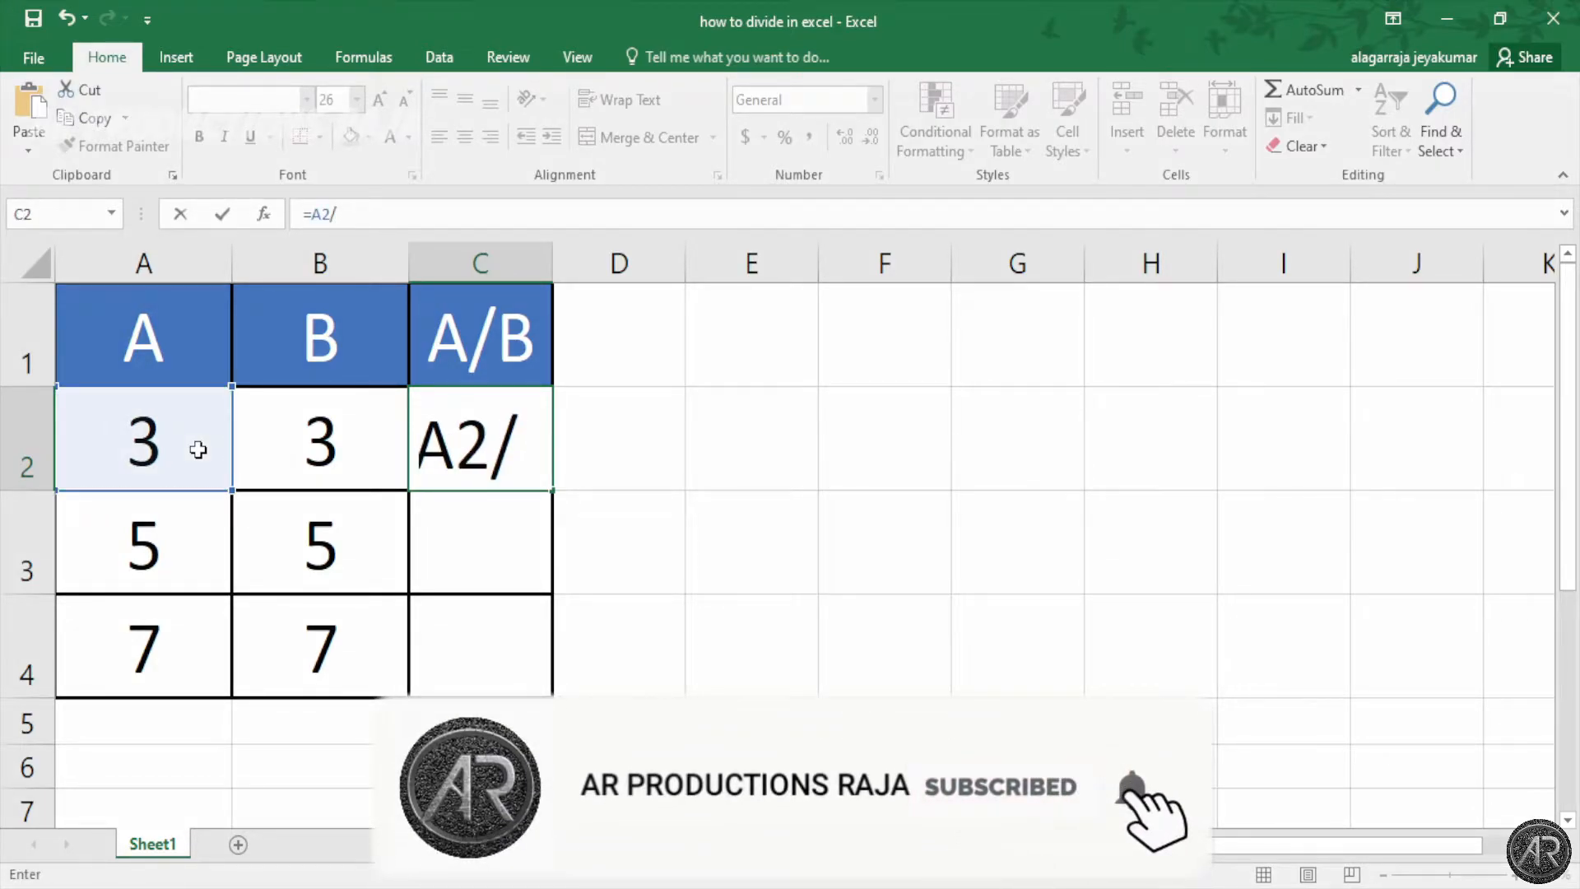
left_click(352, 449)
key("Return")
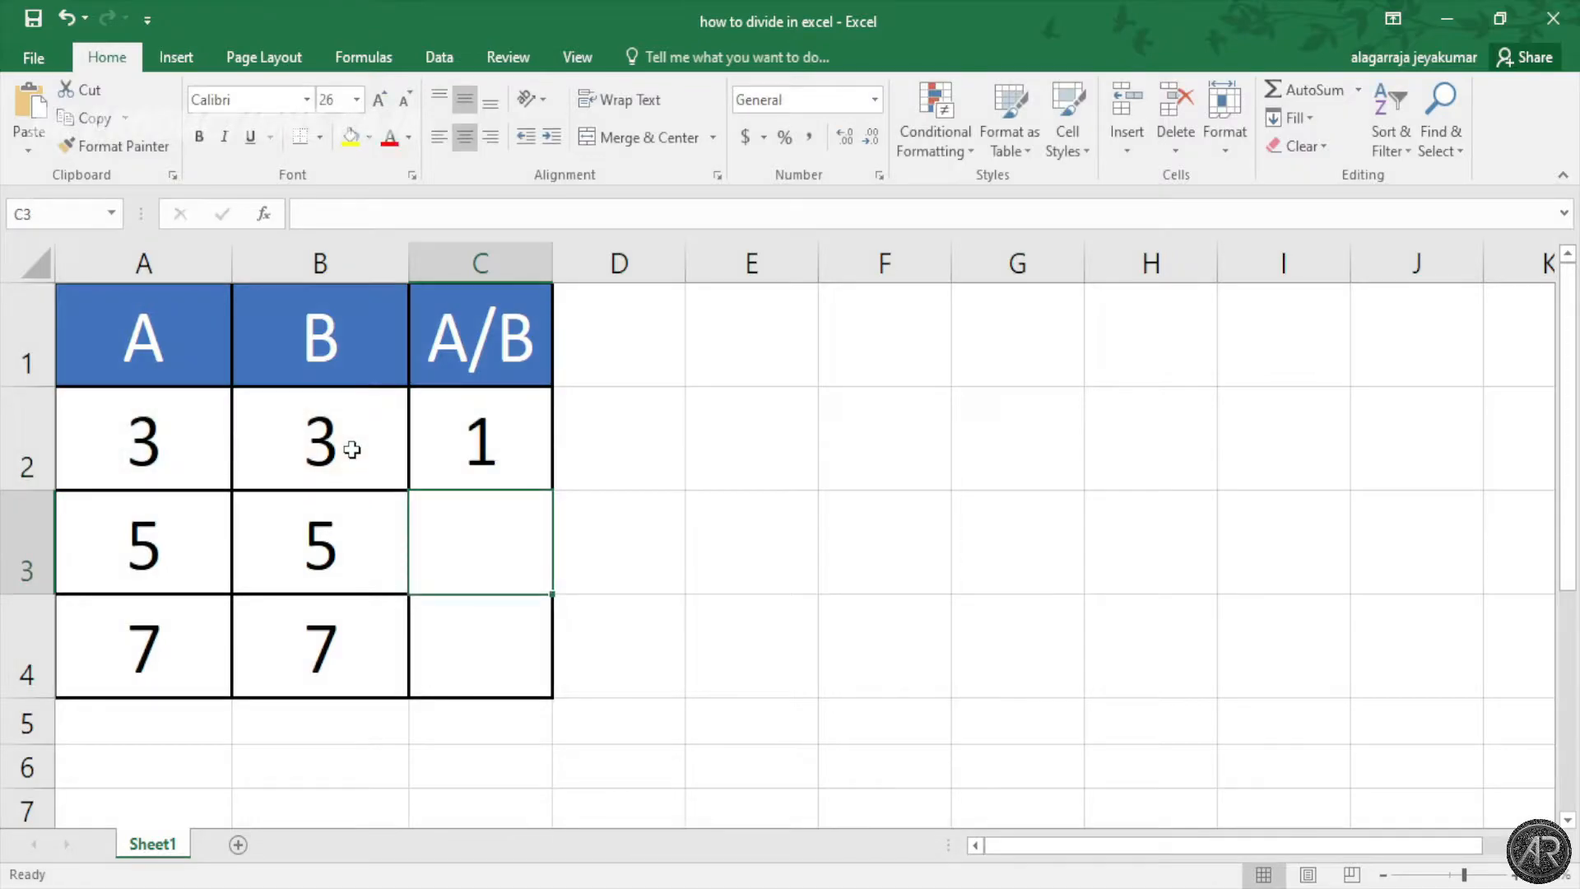
left_click(504, 452)
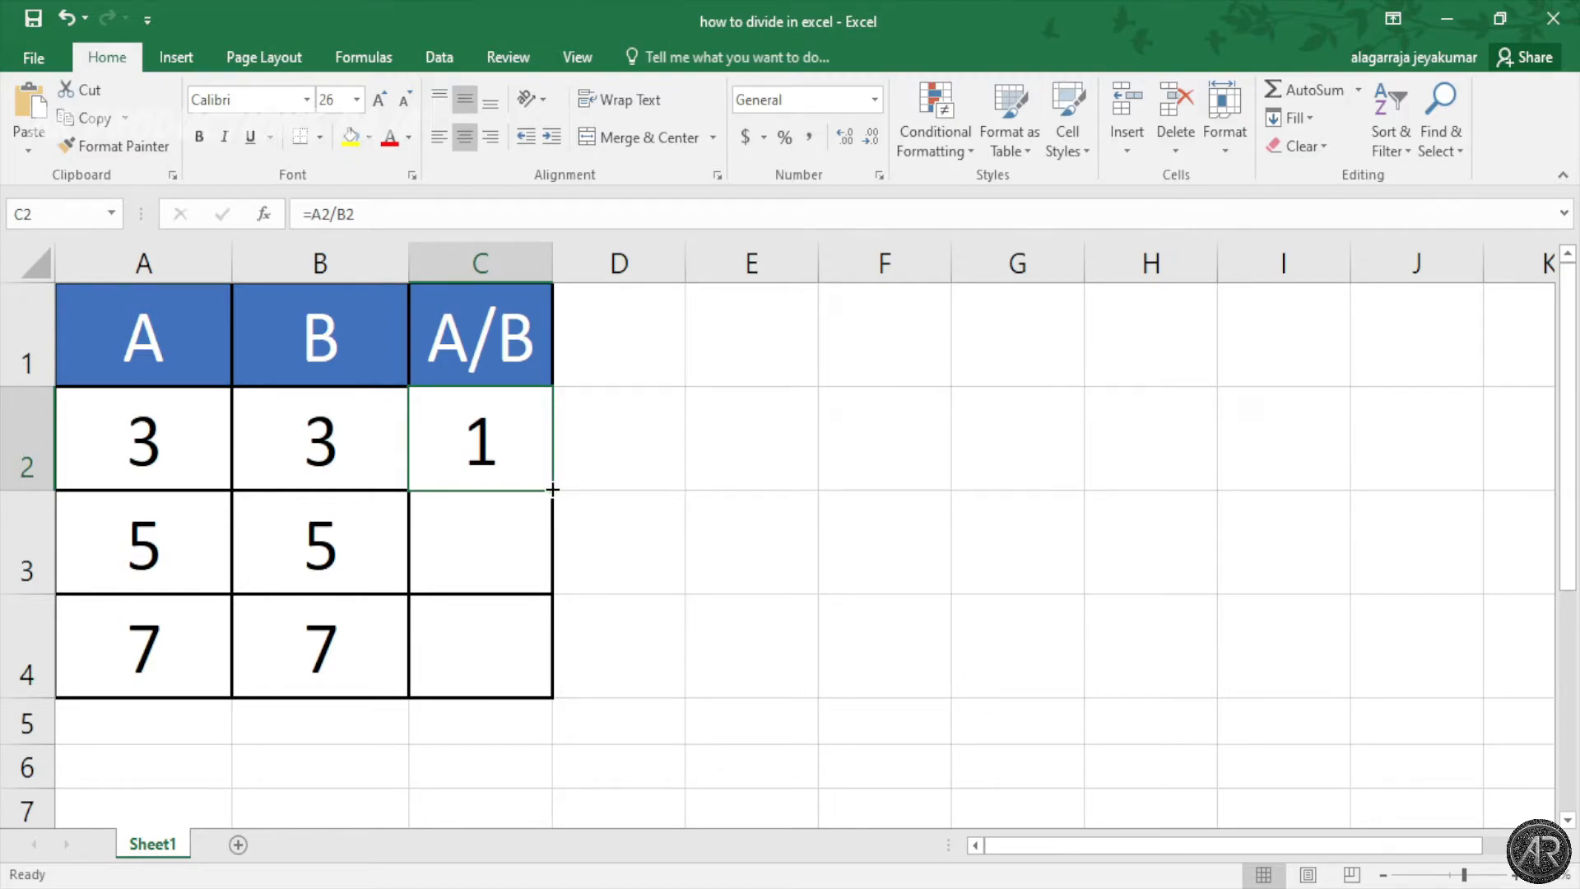
Step: Fill C2's =A2/B2 formula down to C4 so C3 and C4 also show 1
left_click_drag(552, 490, 548, 673)
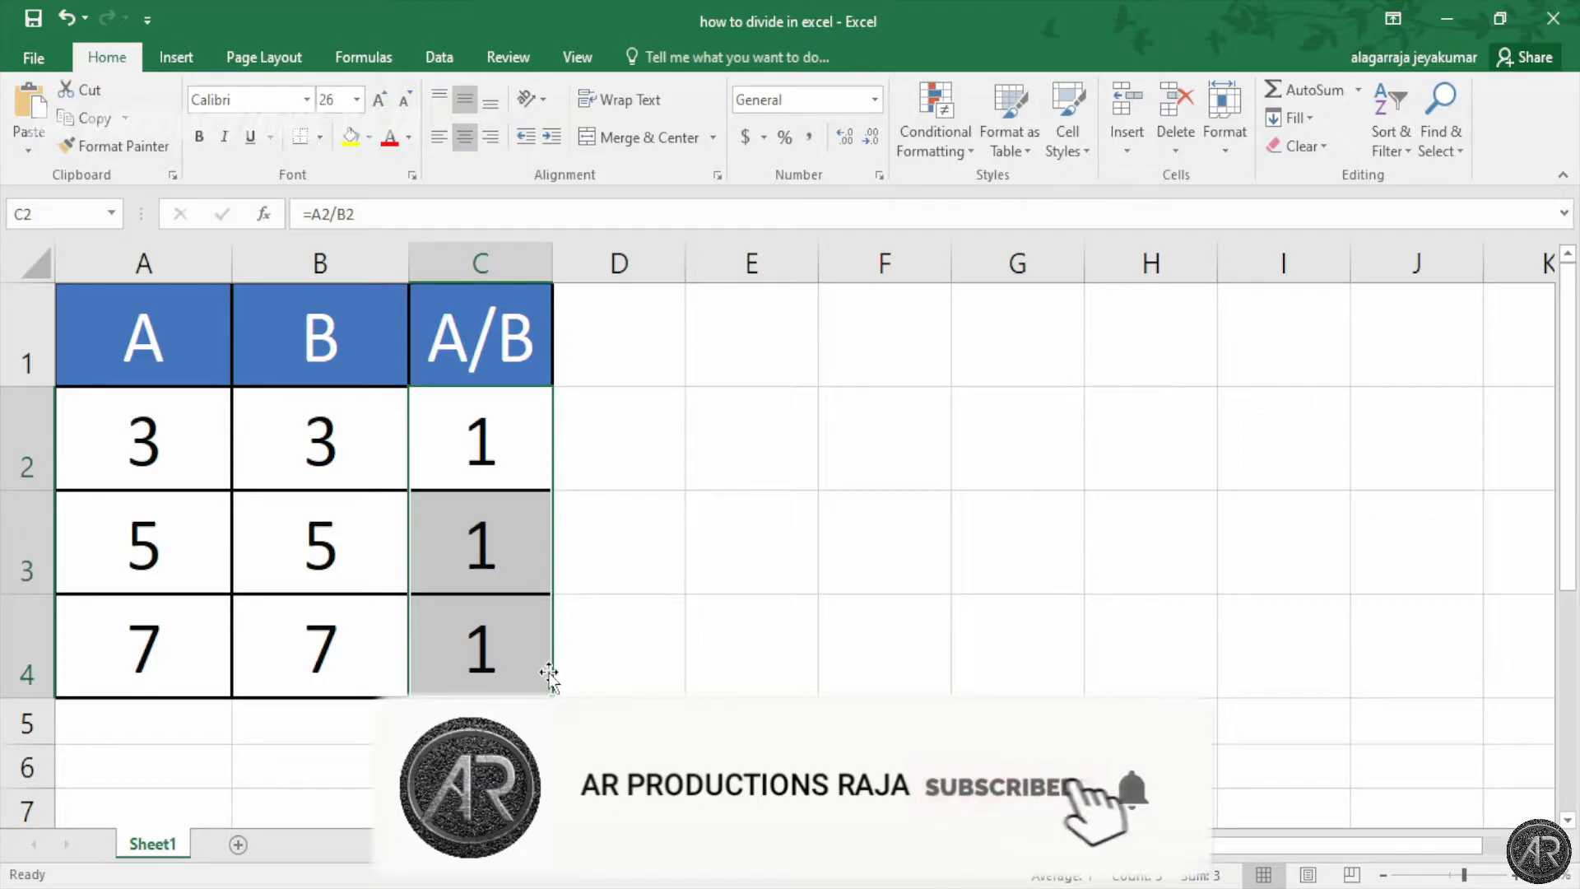
left_click(1029, 429)
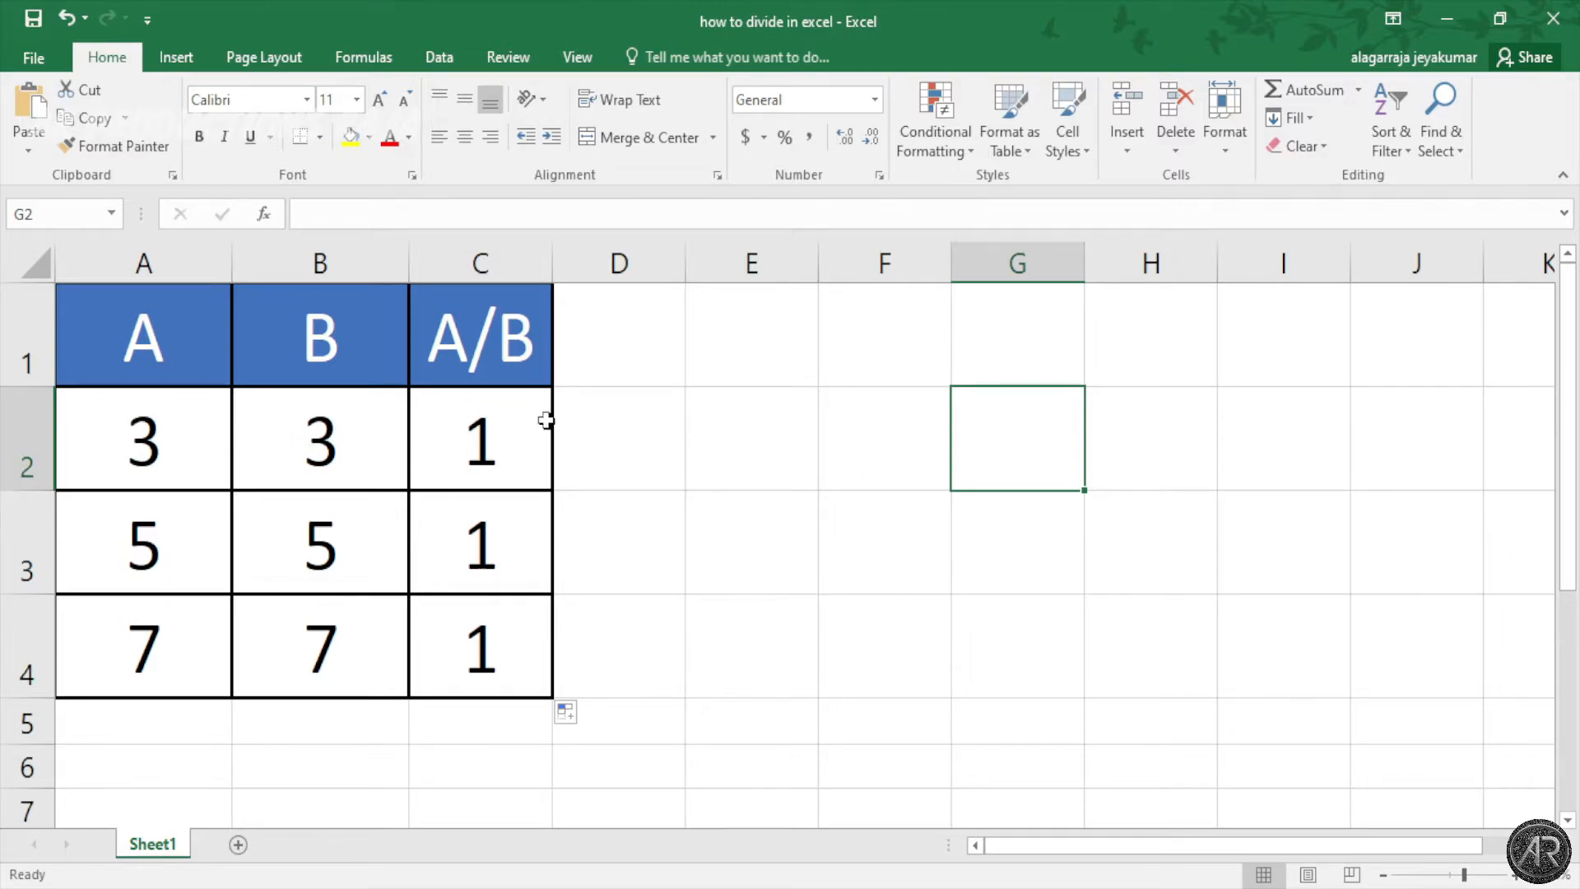
Step: Enter the formula =A2/B2 in cell G2
left_click(622, 209)
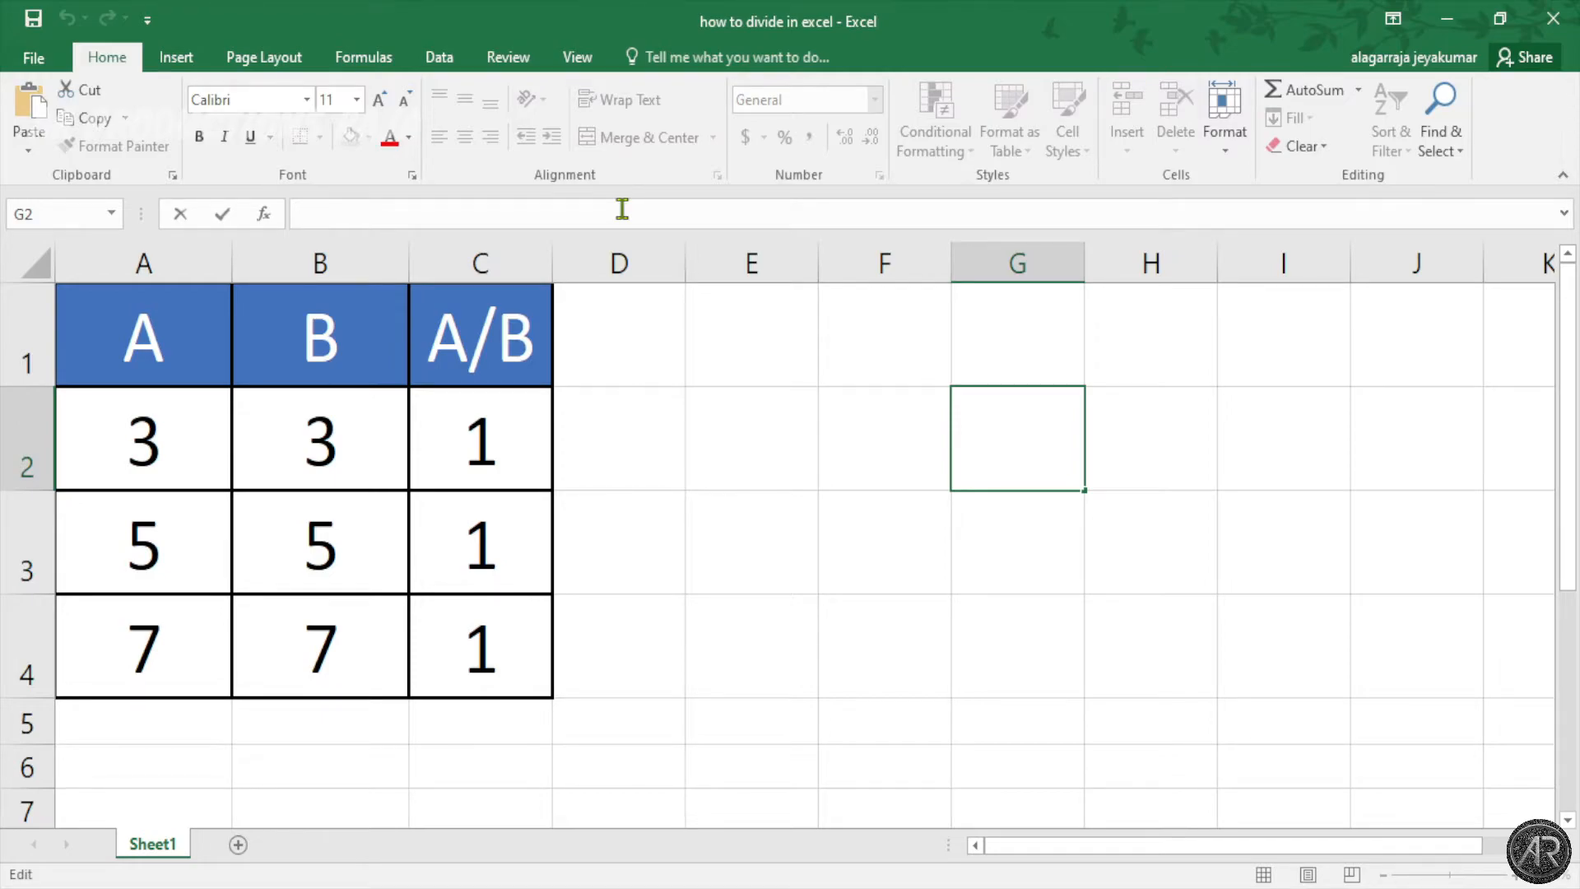
type("=")
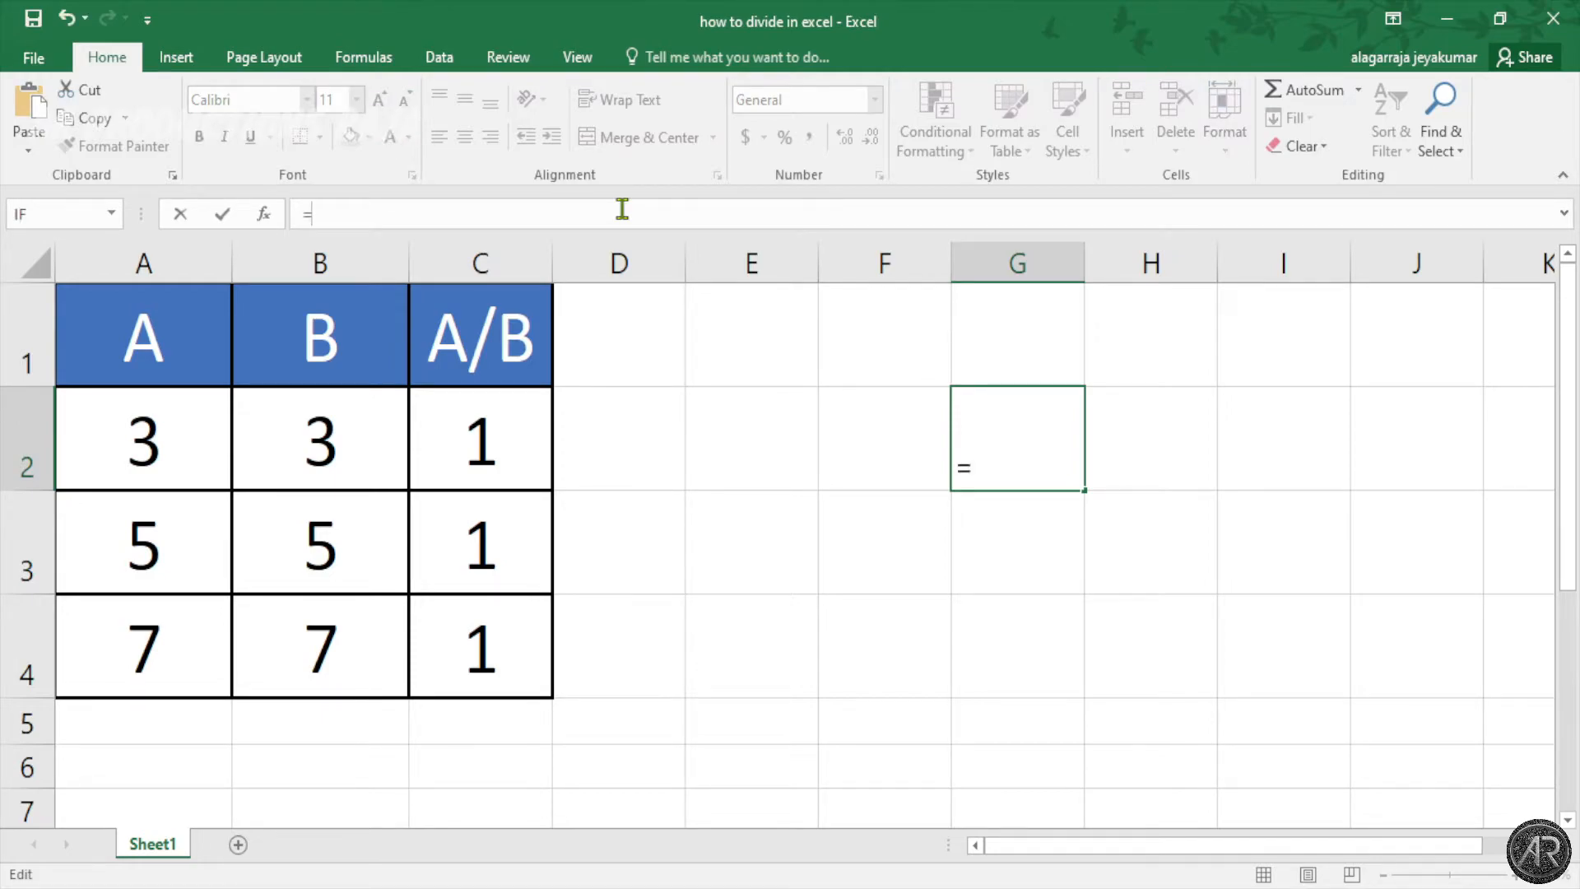
left_click(213, 447)
type("/")
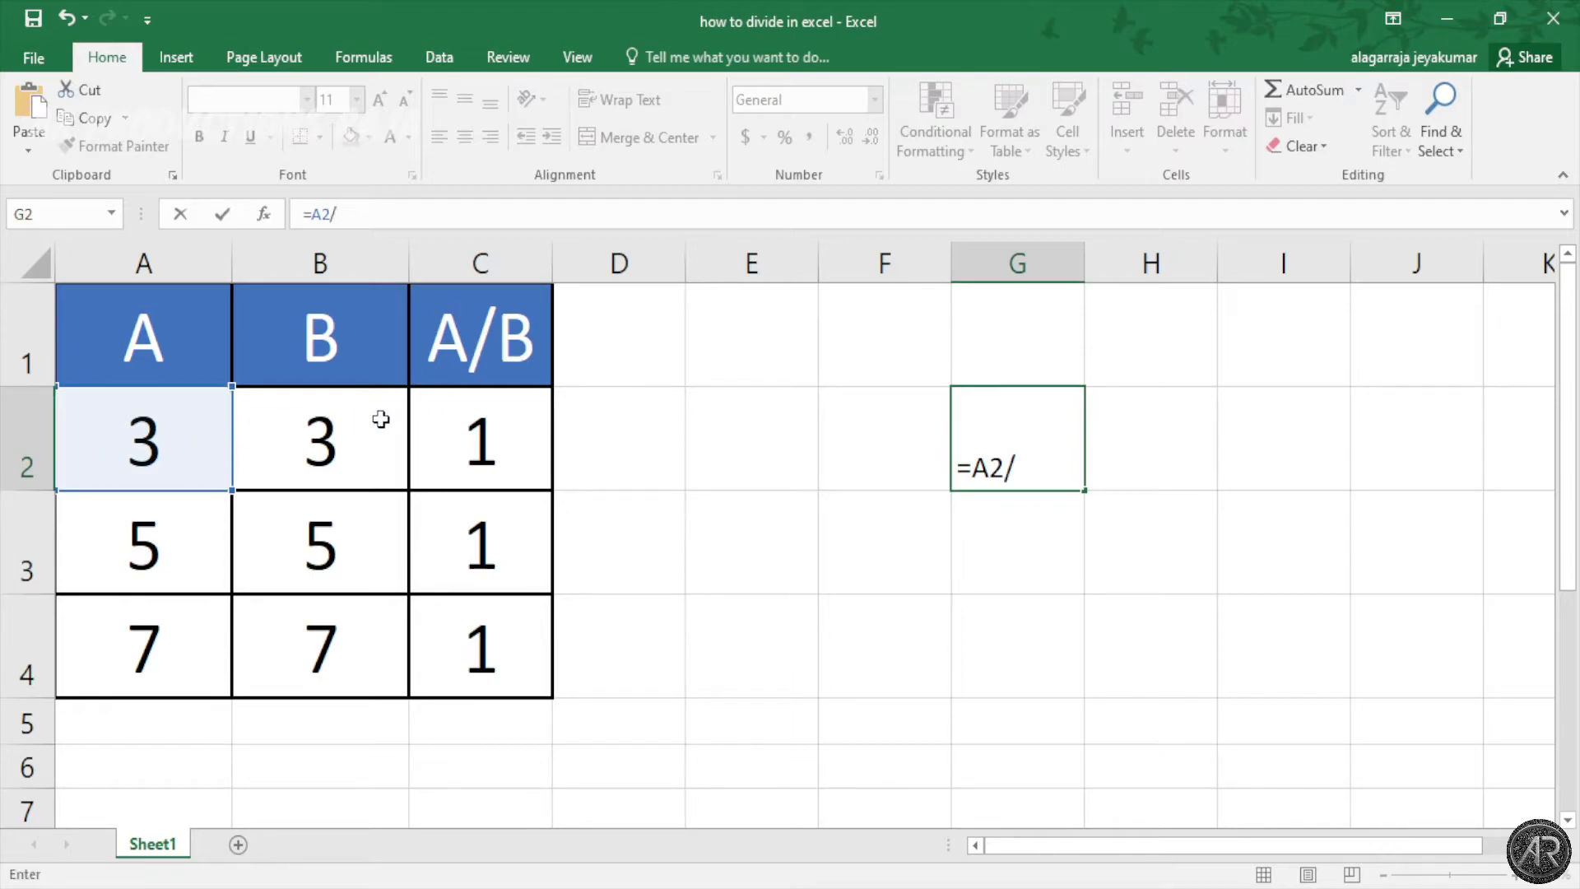
left_click(357, 444)
key("Return")
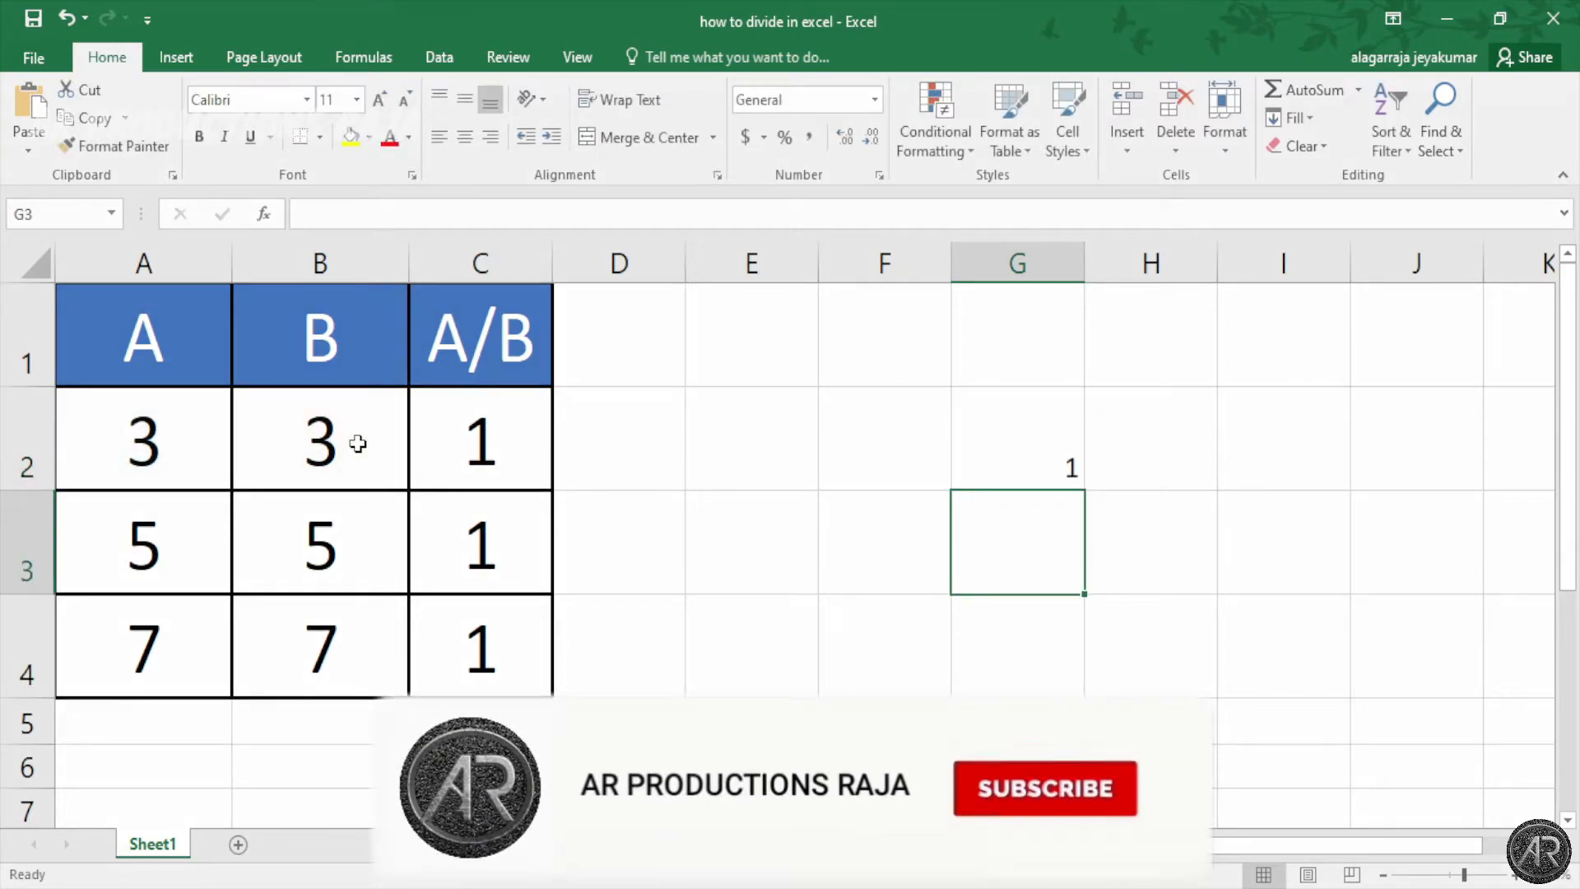
Step: Fill G2's formula down to G4 so G2–G4 each show 1
left_click(1068, 437)
left_click_drag(1085, 493, 1080, 683)
left_click(1191, 670)
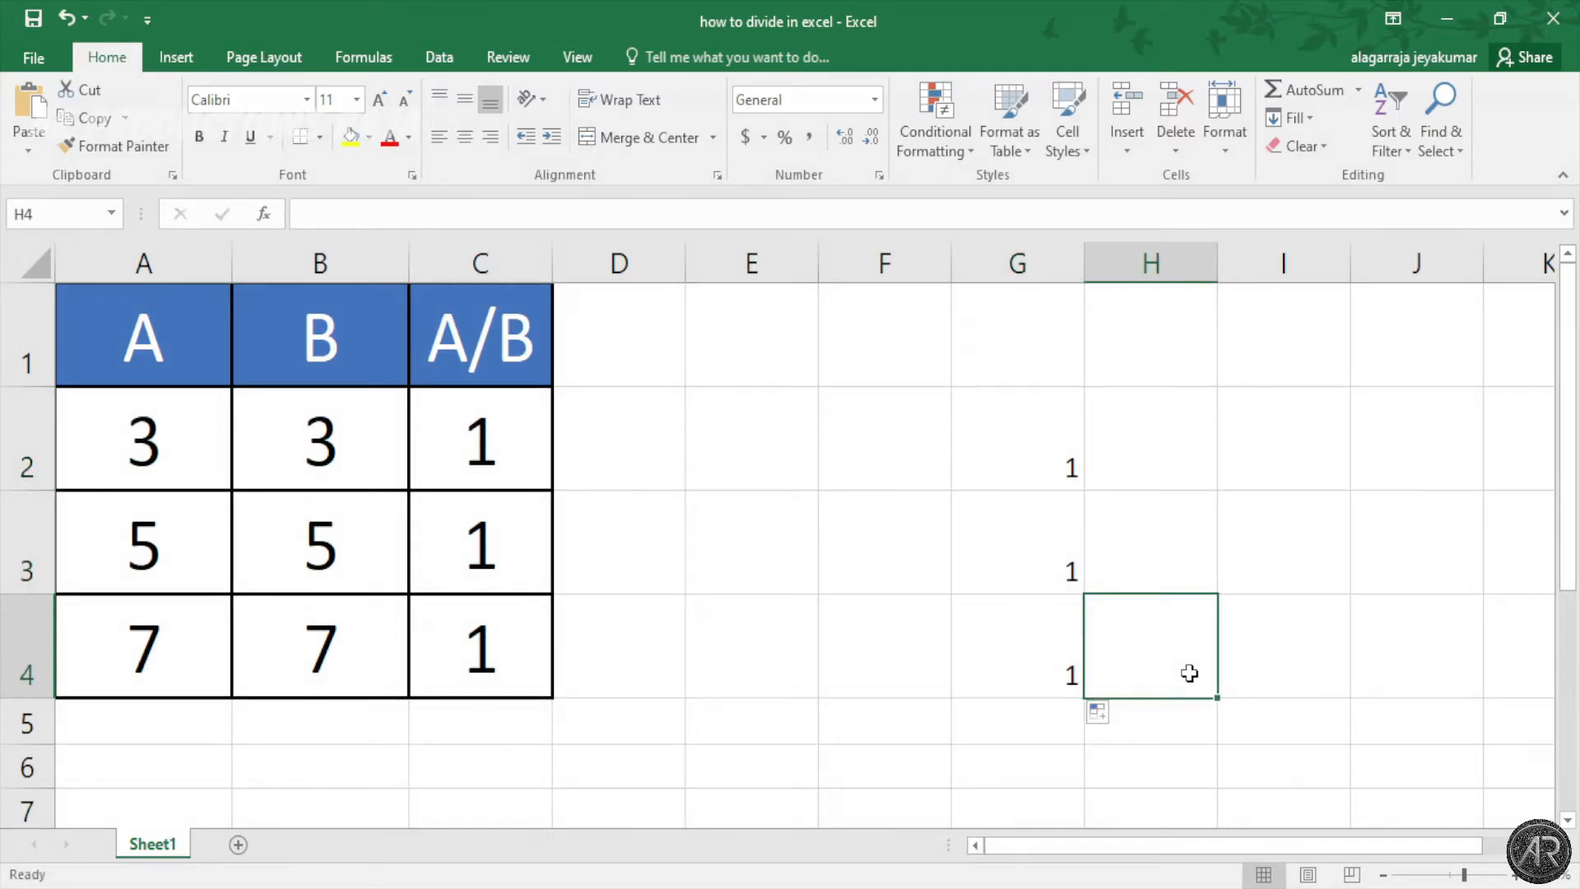
left_click(178, 457)
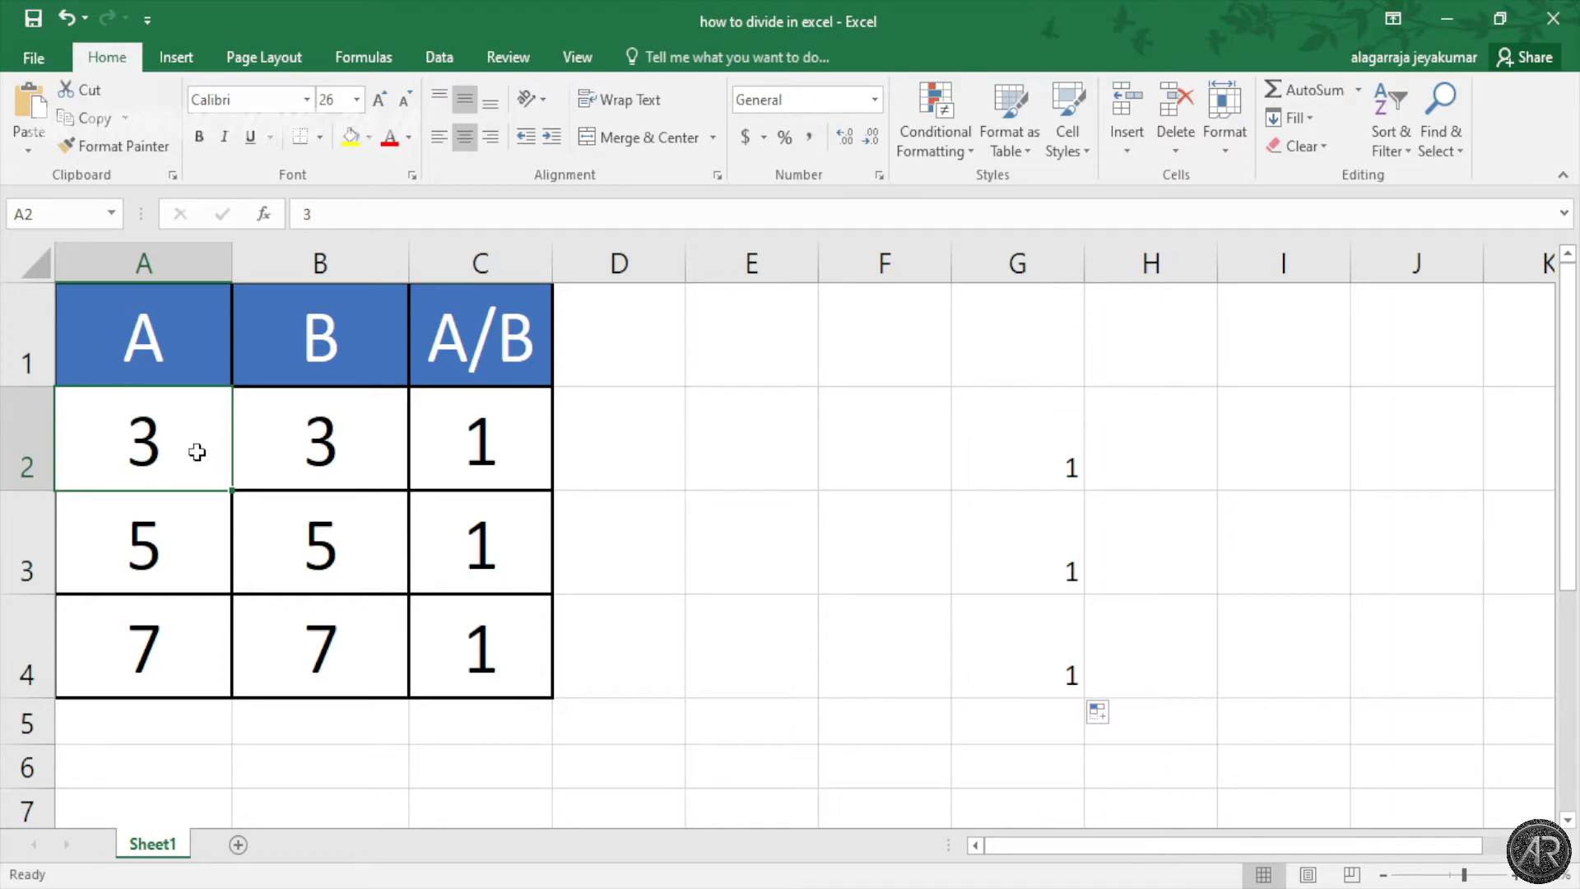
Step: Change A2:A4 to 9, 25 and 14 so the quotients recalculate
key("BackSpace")
type("3")
key("BackSpace")
type("9")
left_click(198, 568)
type("2")
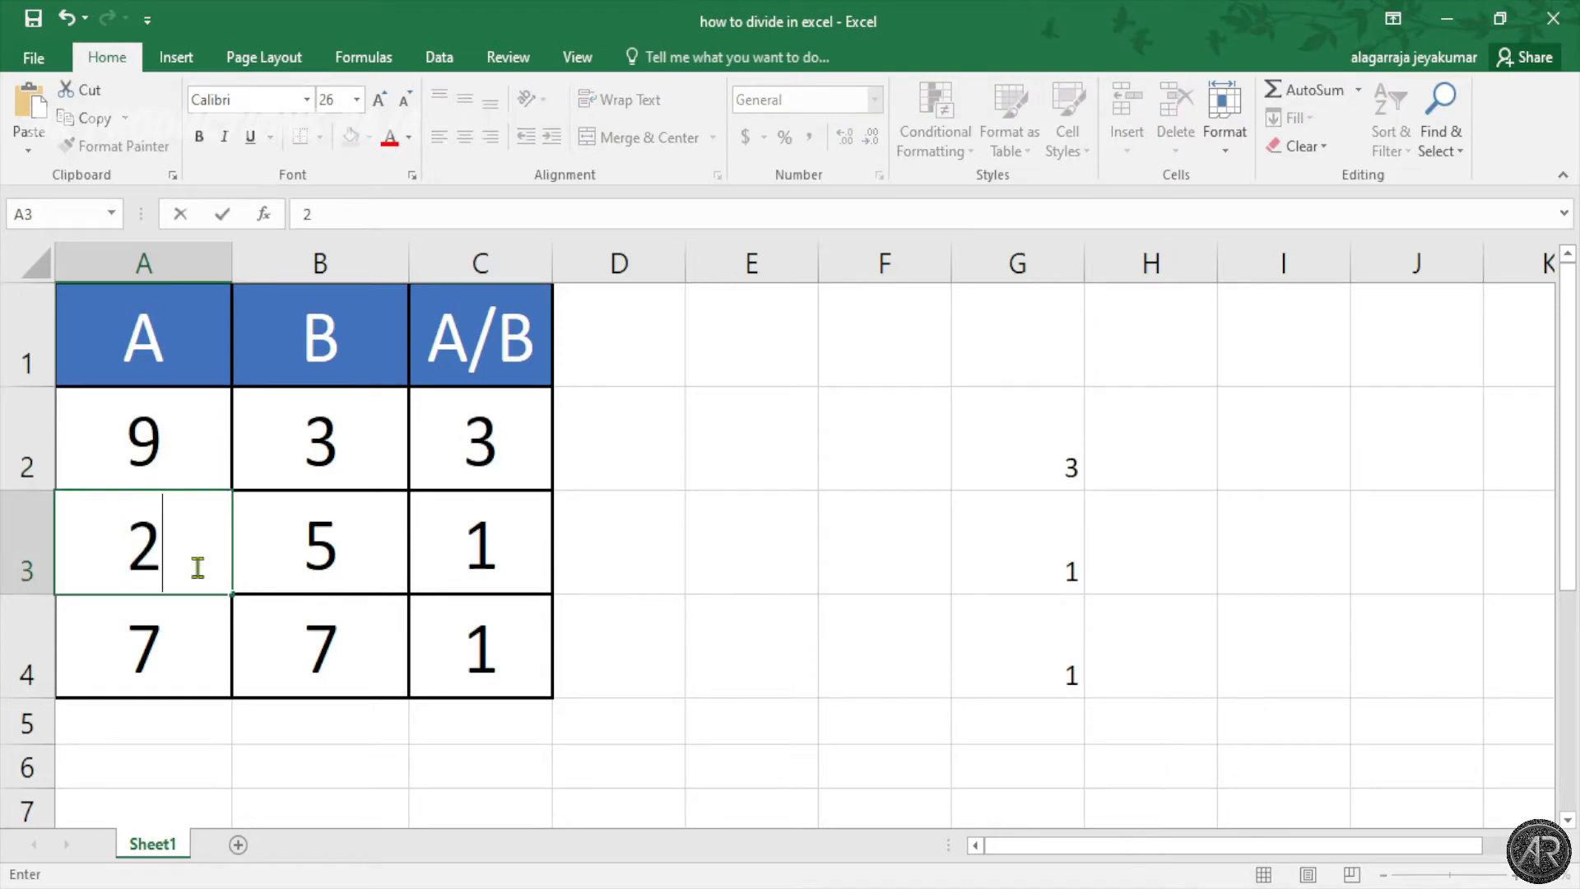
type("5")
left_click(196, 616)
key("BackSpace")
type("14")
key("Return")
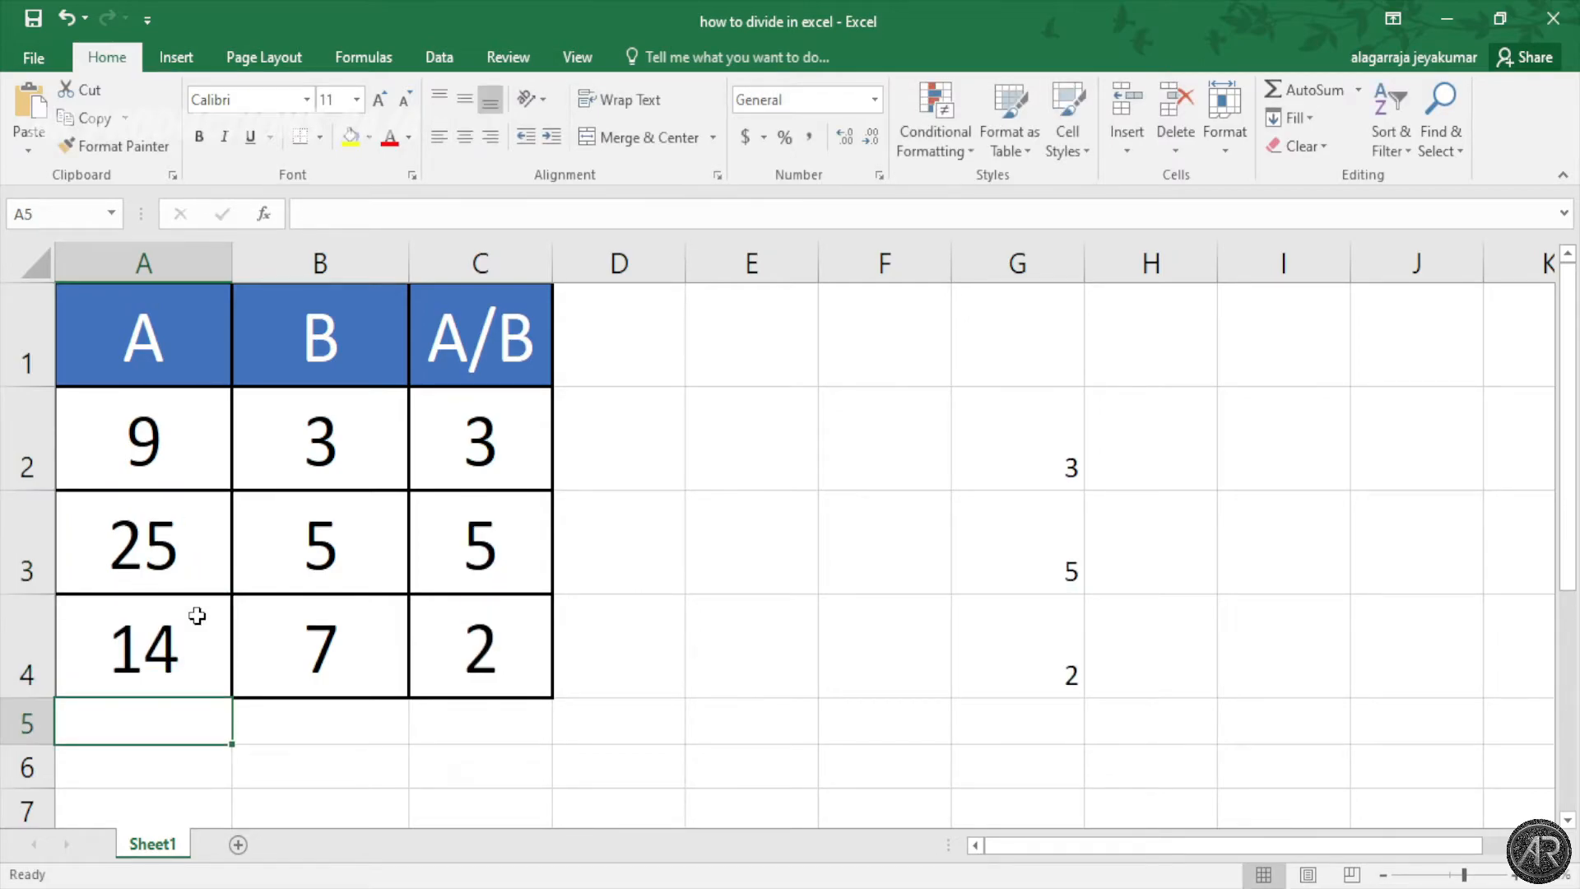
Step: Check the formulas in C2 and G2–G4, now giving 3, 5 and 2
left_click(700, 418)
left_click(508, 423)
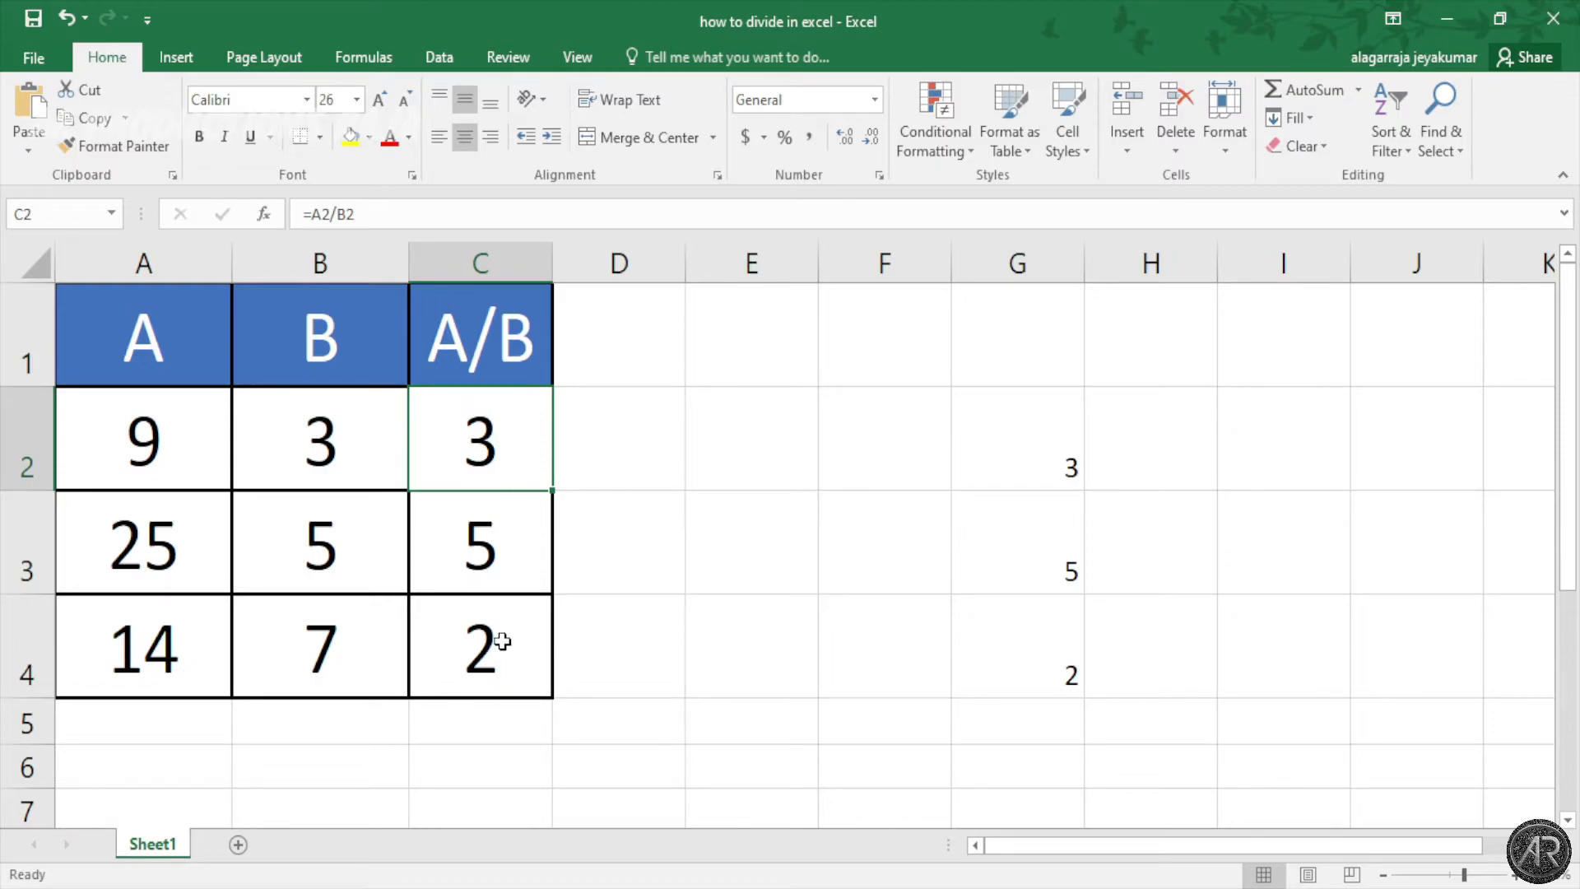
left_click(1016, 439)
left_click(1054, 586)
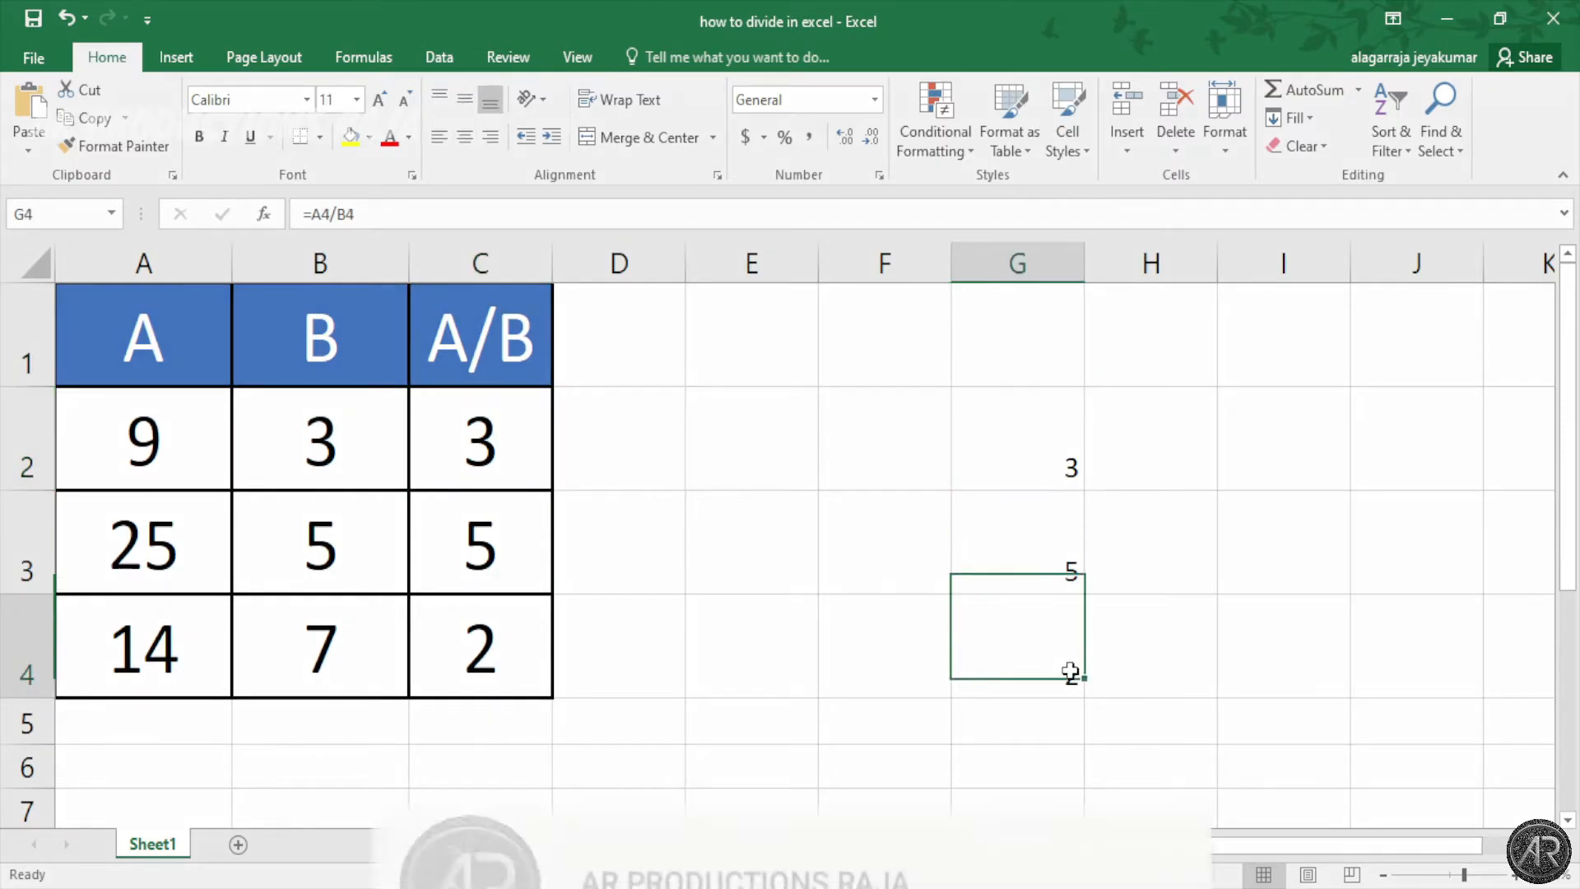
left_click(1069, 672)
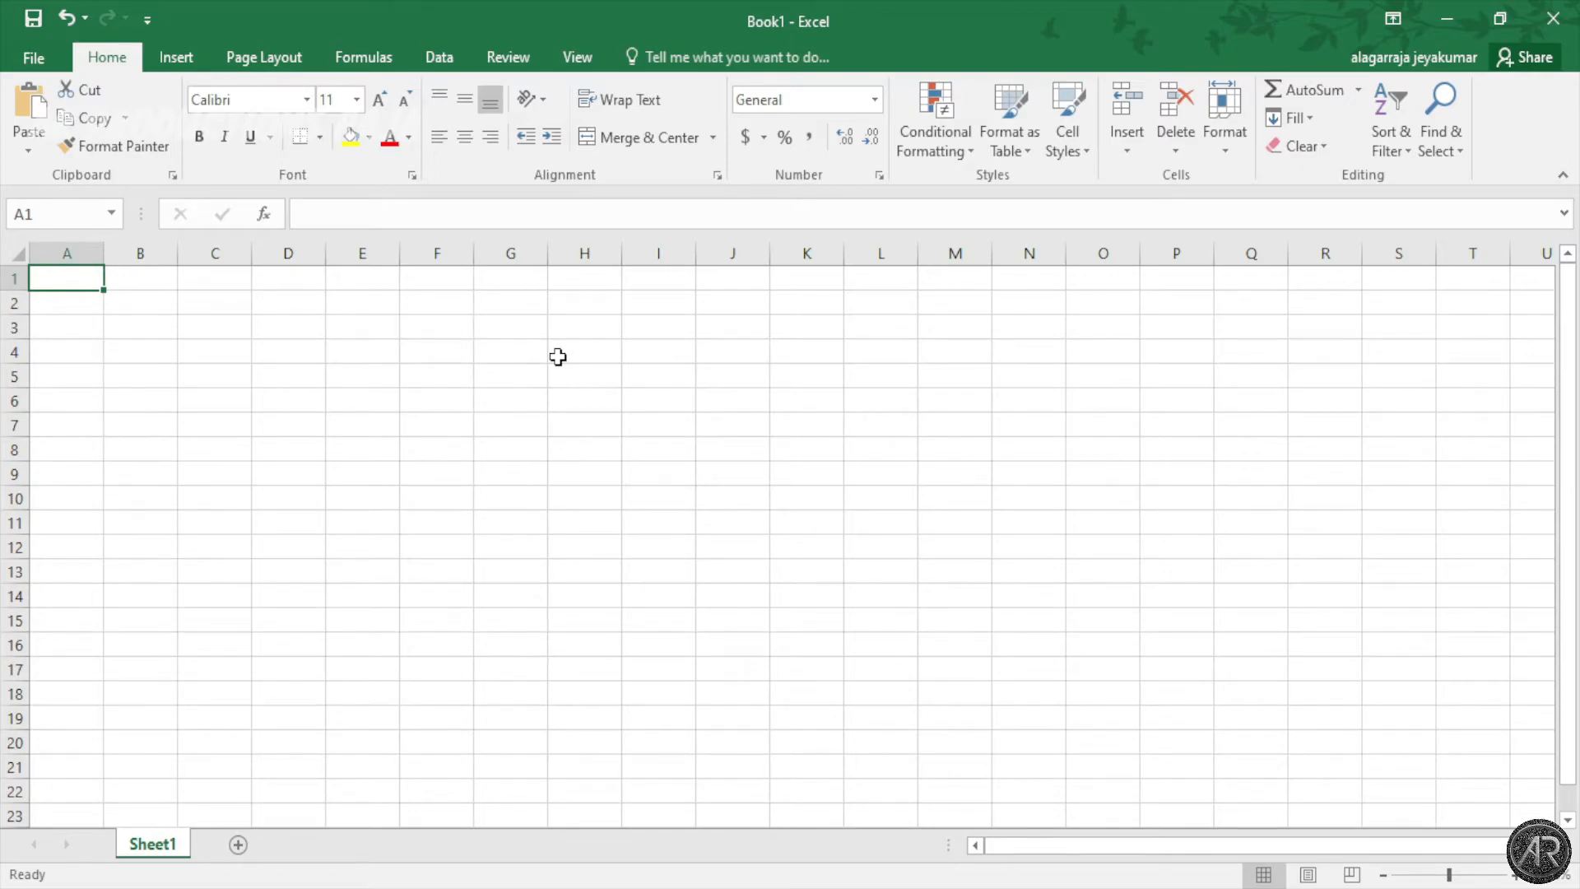
Step: Enter 16 in A1, 8 in B1, and 18 in A2 after correcting a typo
type("8")
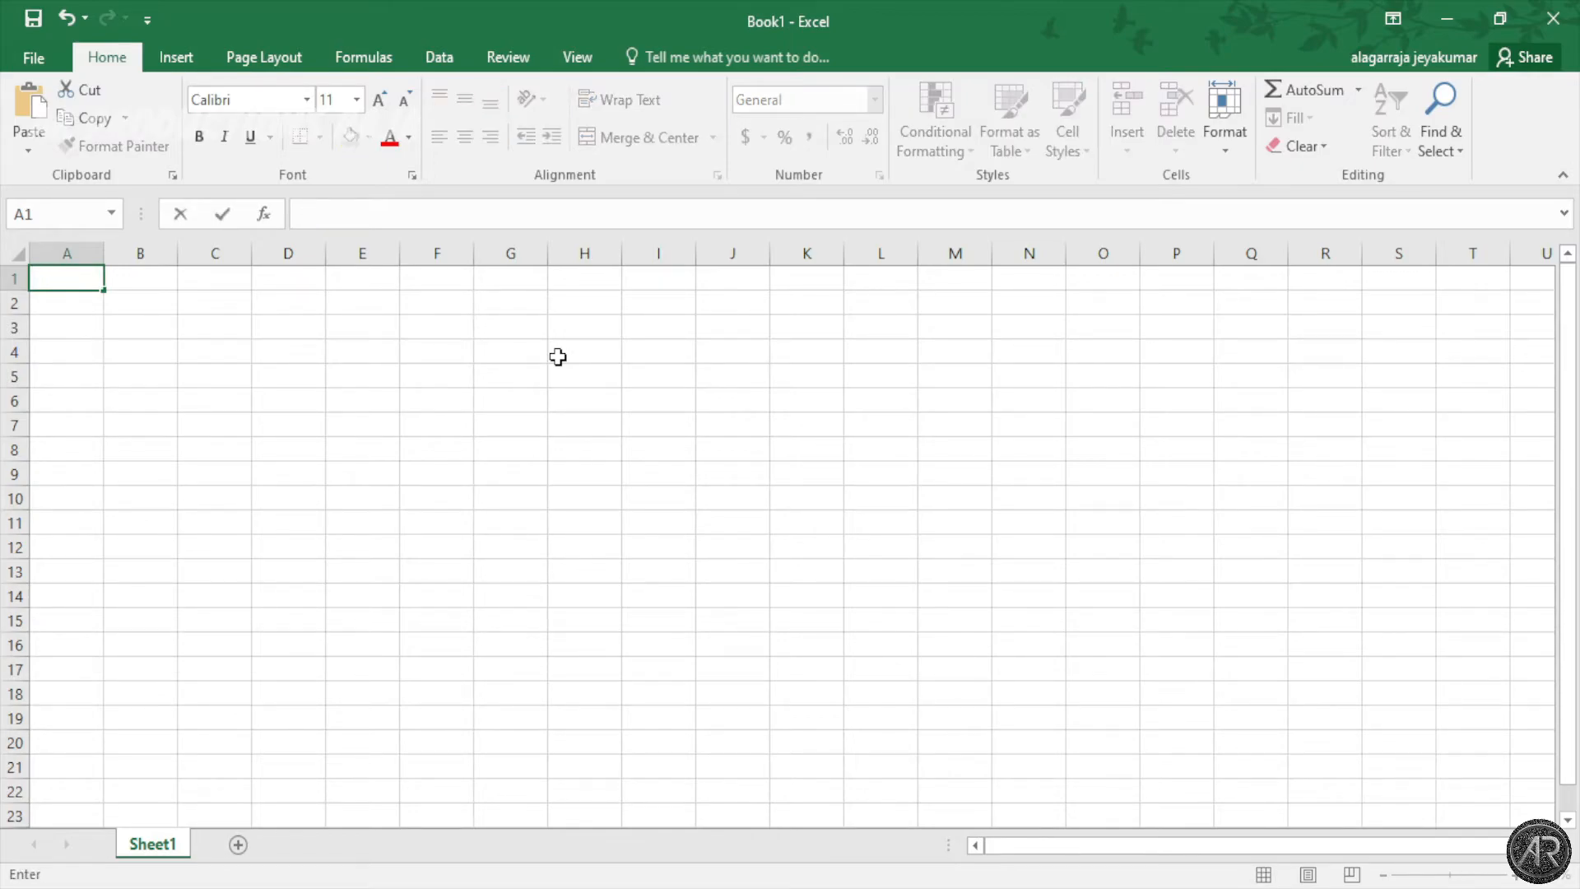
type("16")
left_click(165, 279)
type("8")
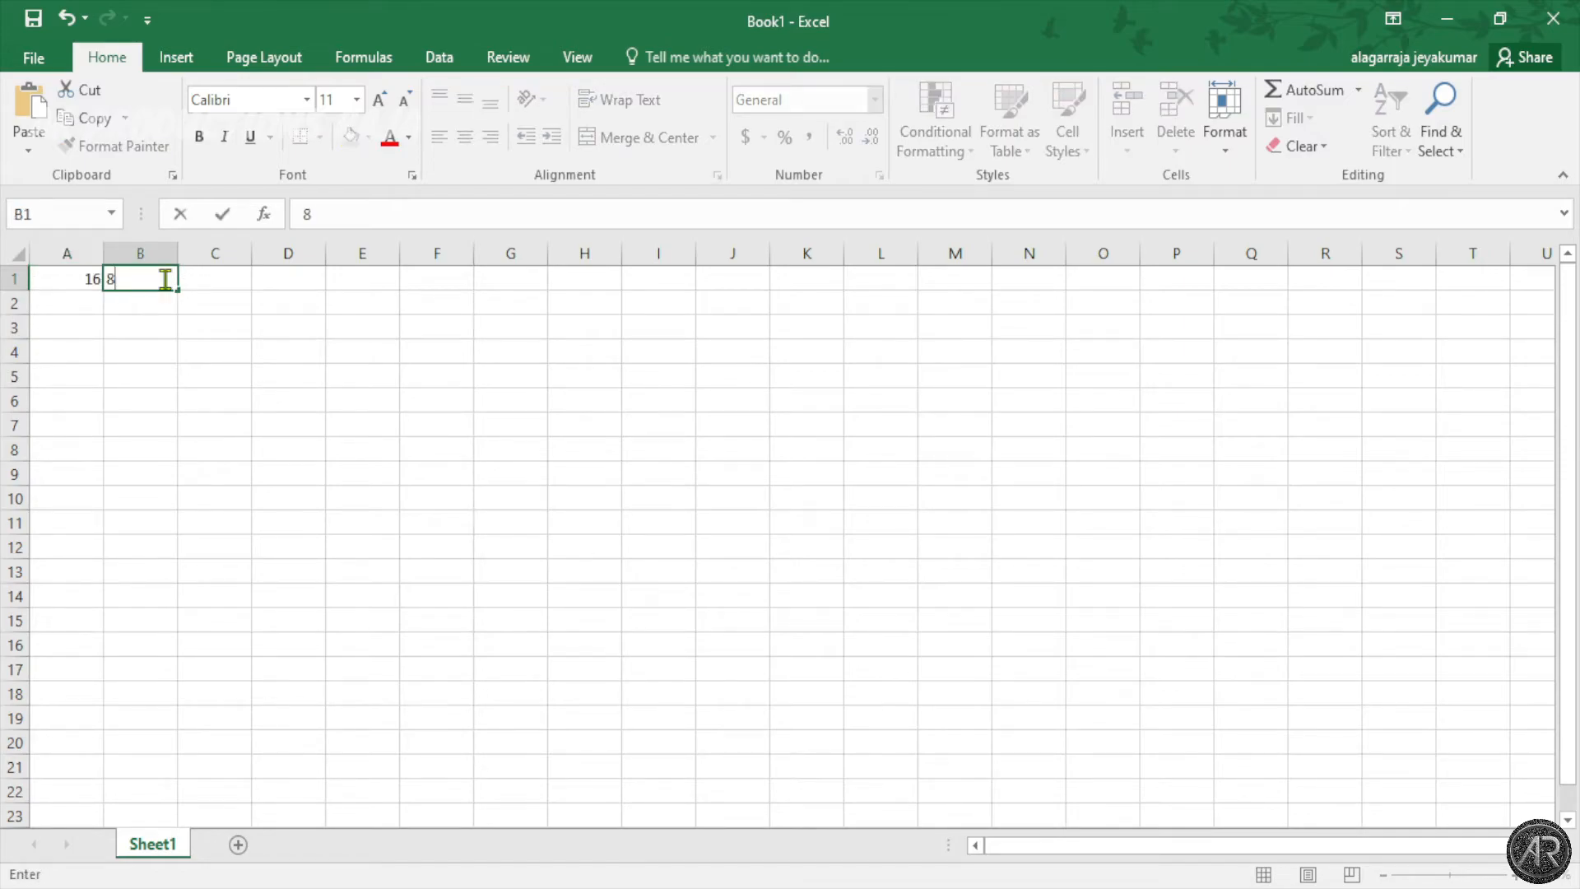
left_click(91, 306)
type("2")
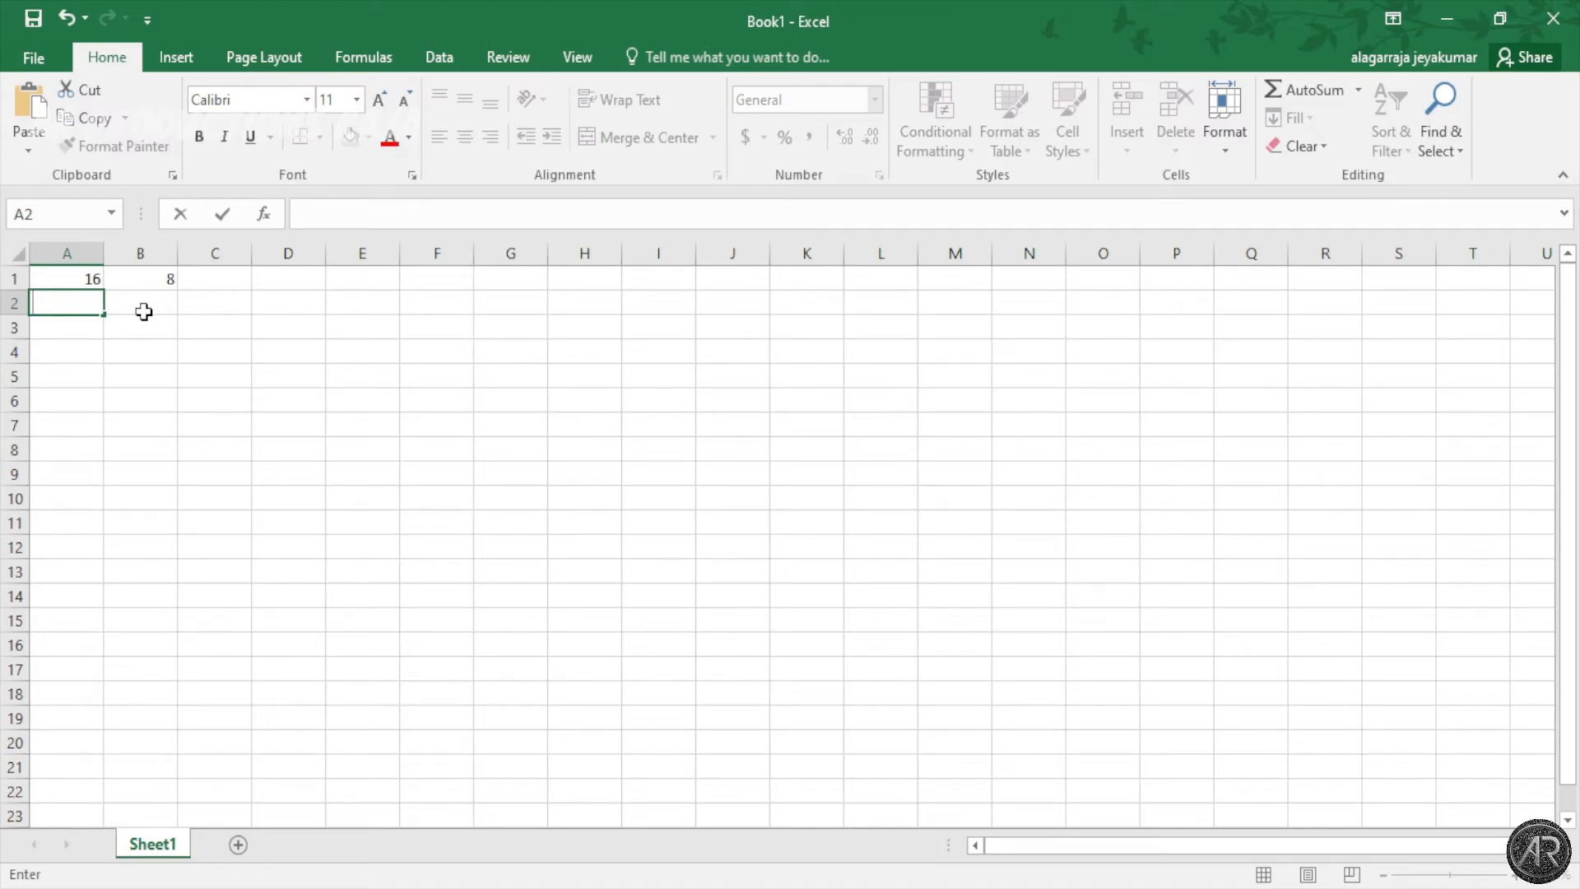
type("9")
left_click(143, 311)
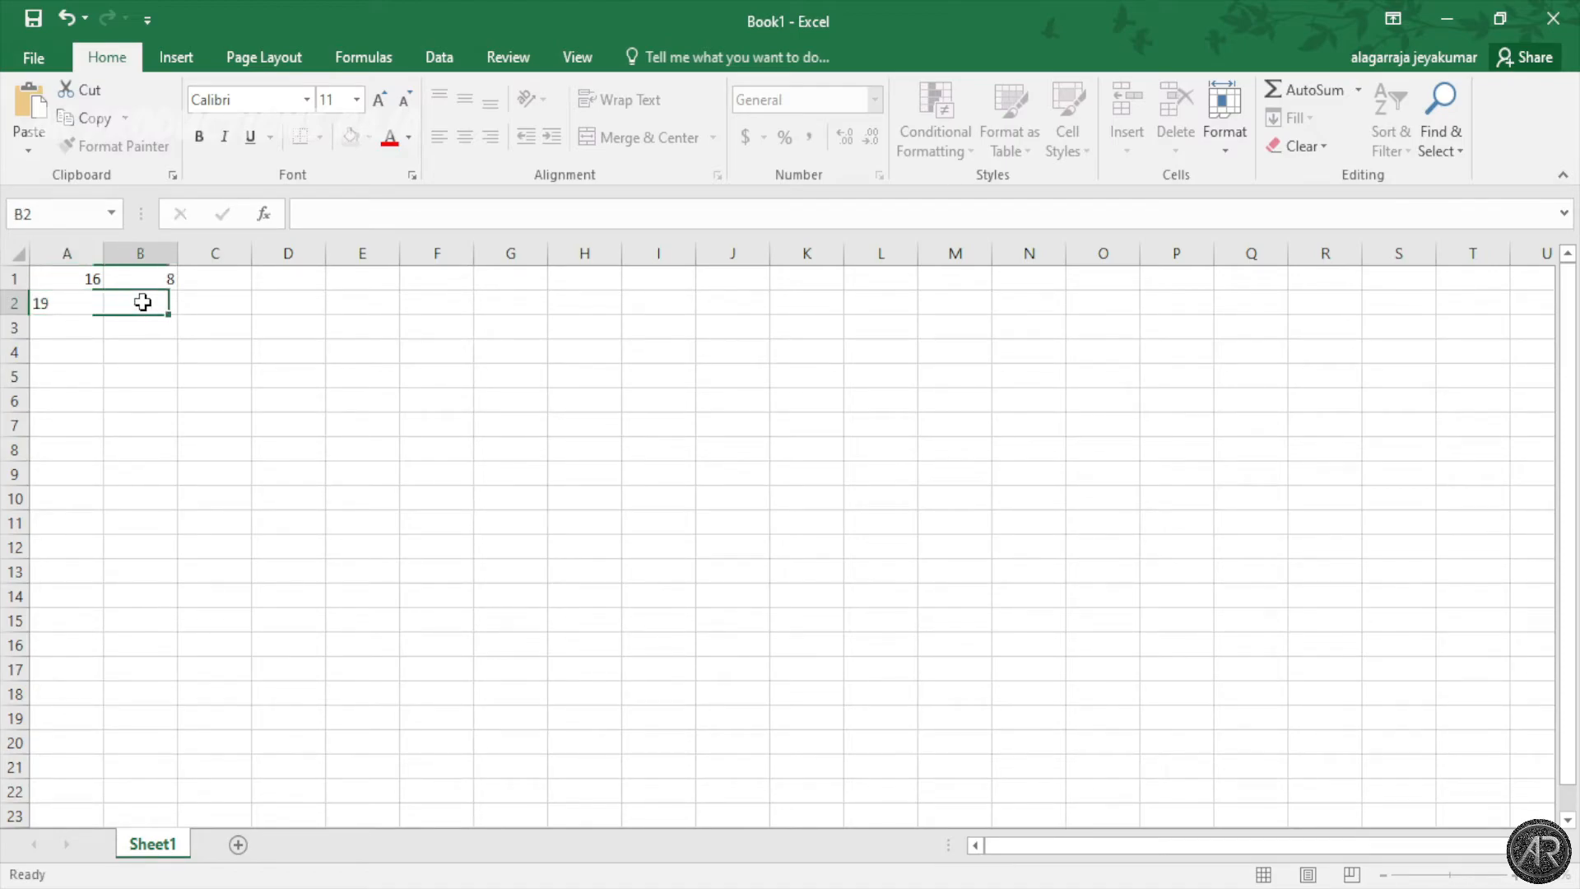
left_click(90, 307)
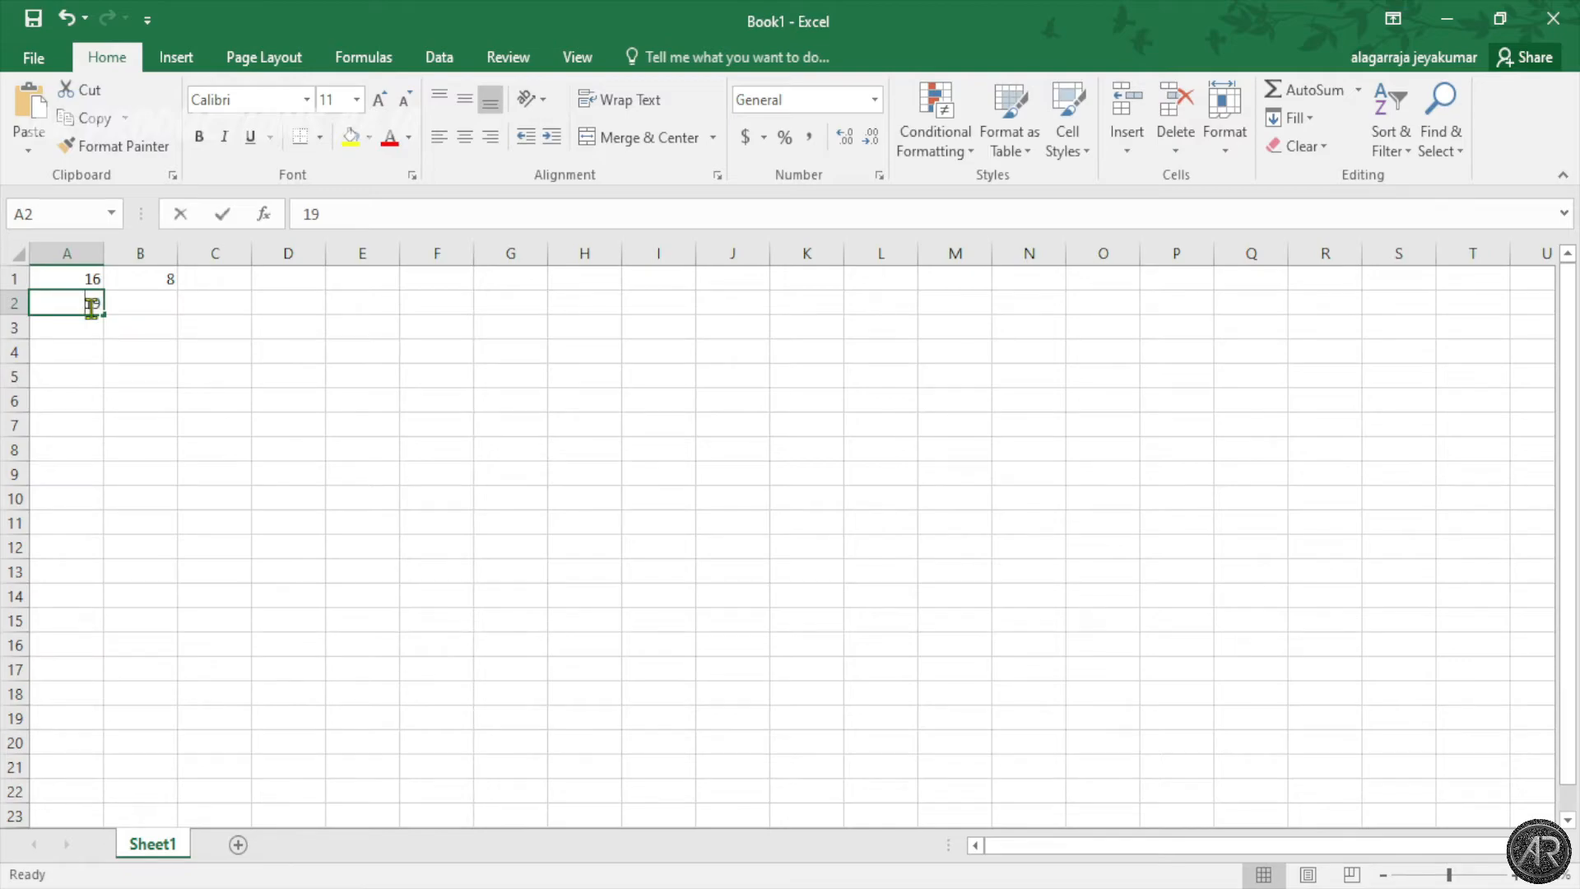
key("BackSpace")
type("18")
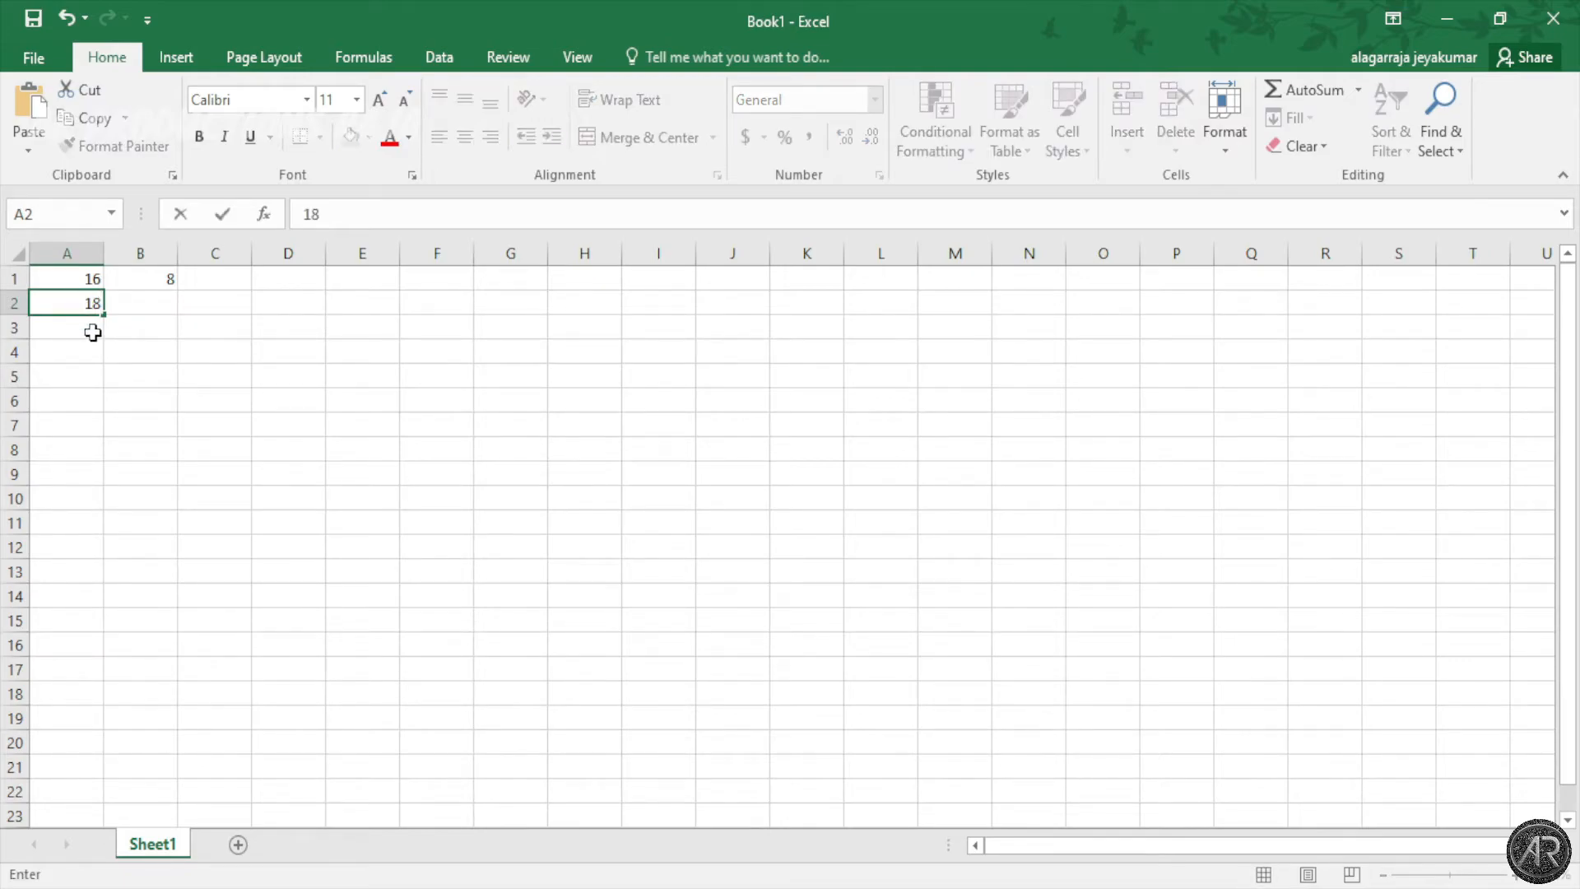
left_click(93, 331)
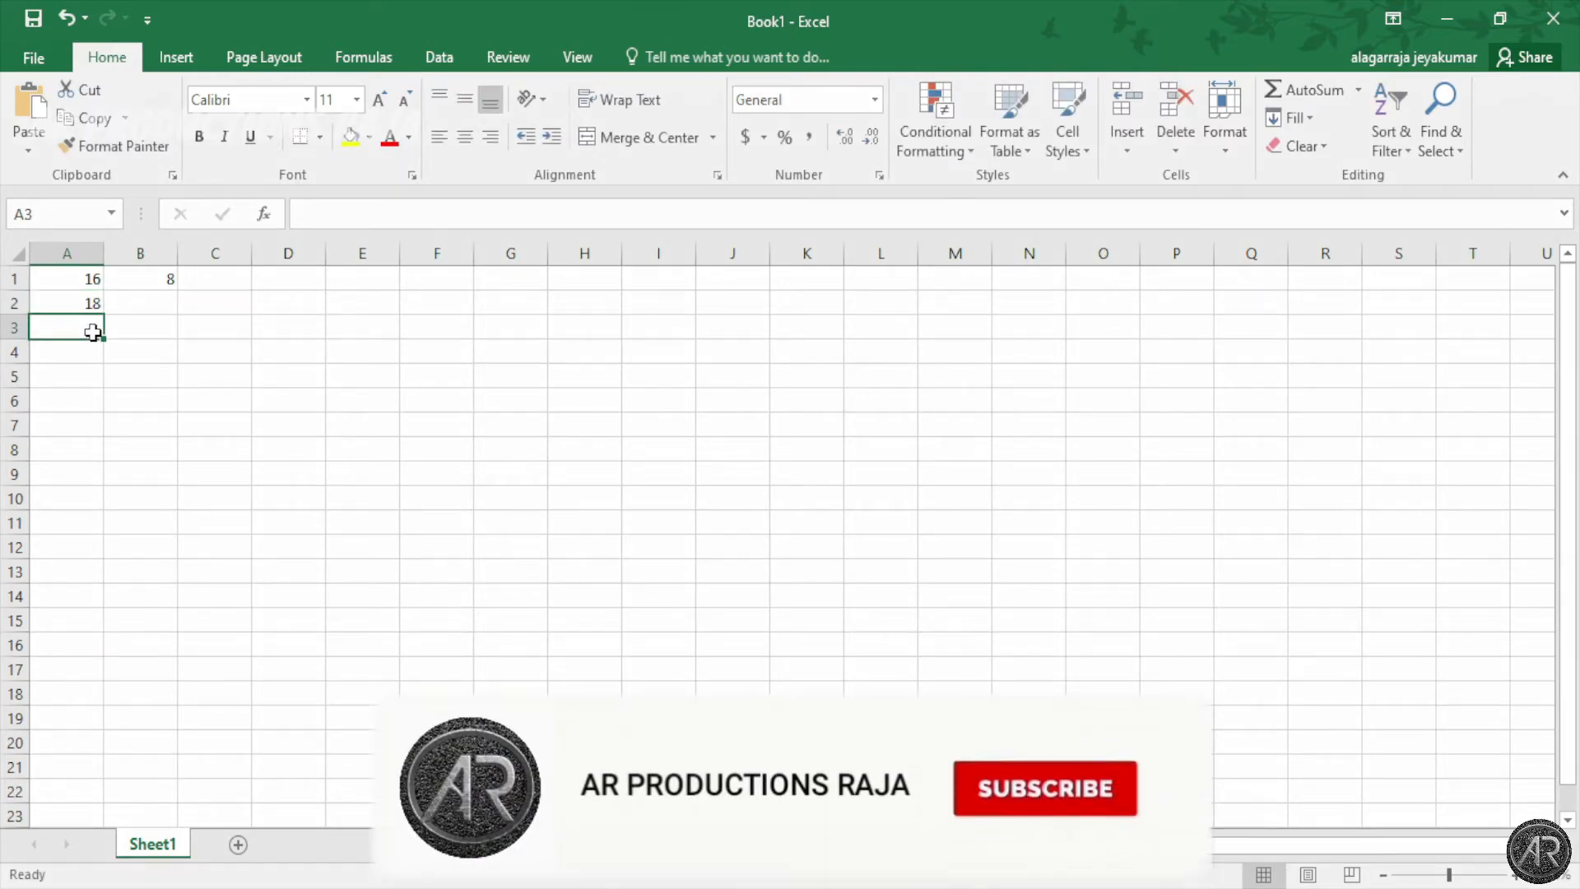
Step: Enter 33 in A3, then 2 and 3 in B2 and B3
type("33")
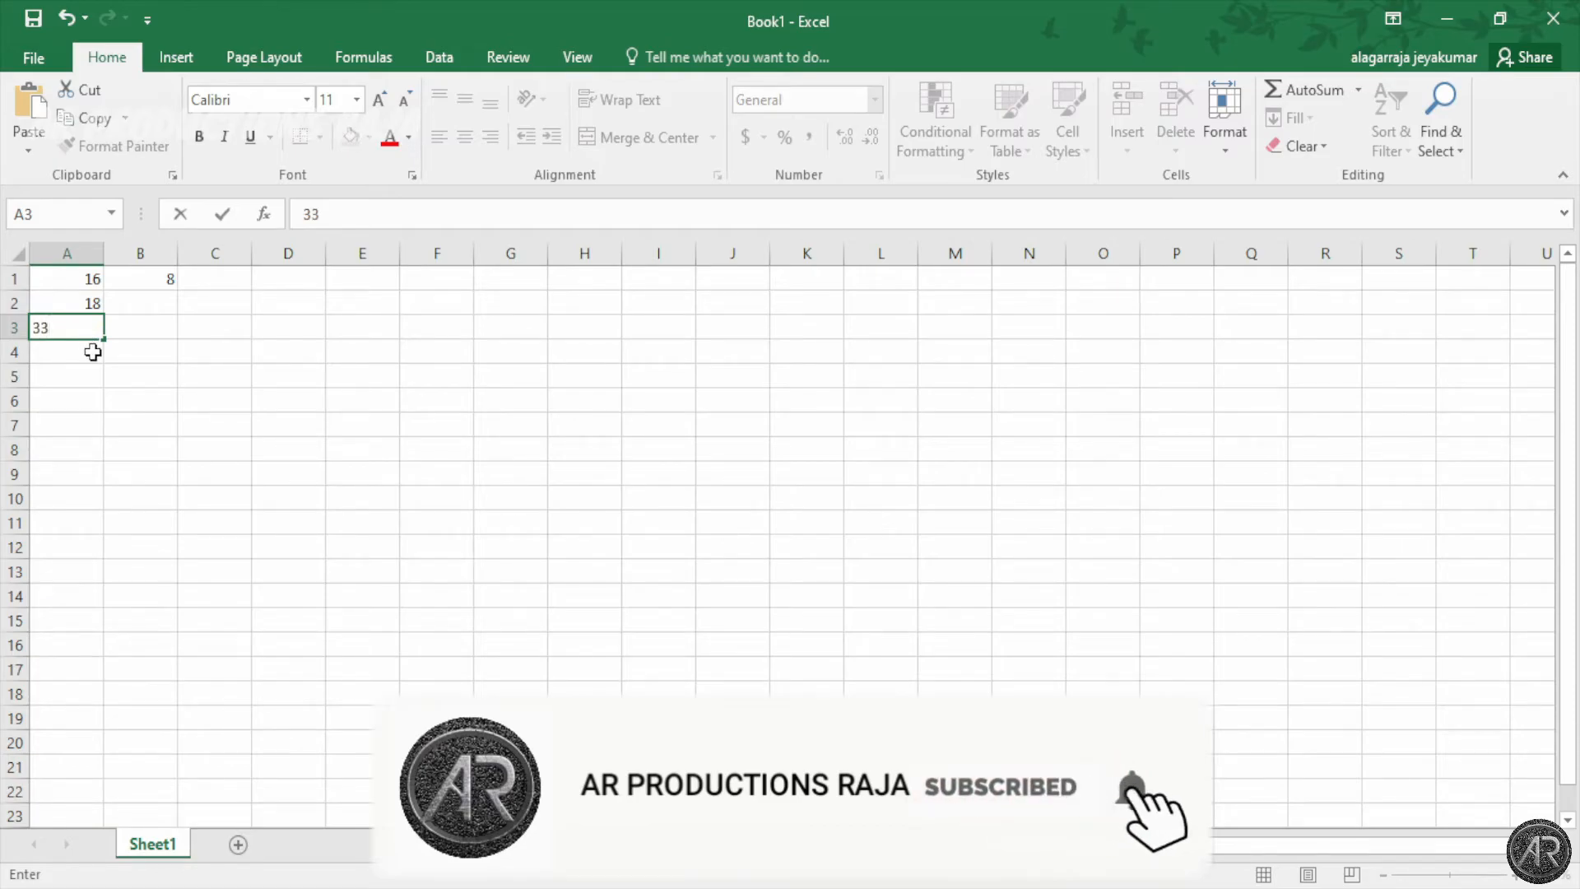
left_click(158, 307)
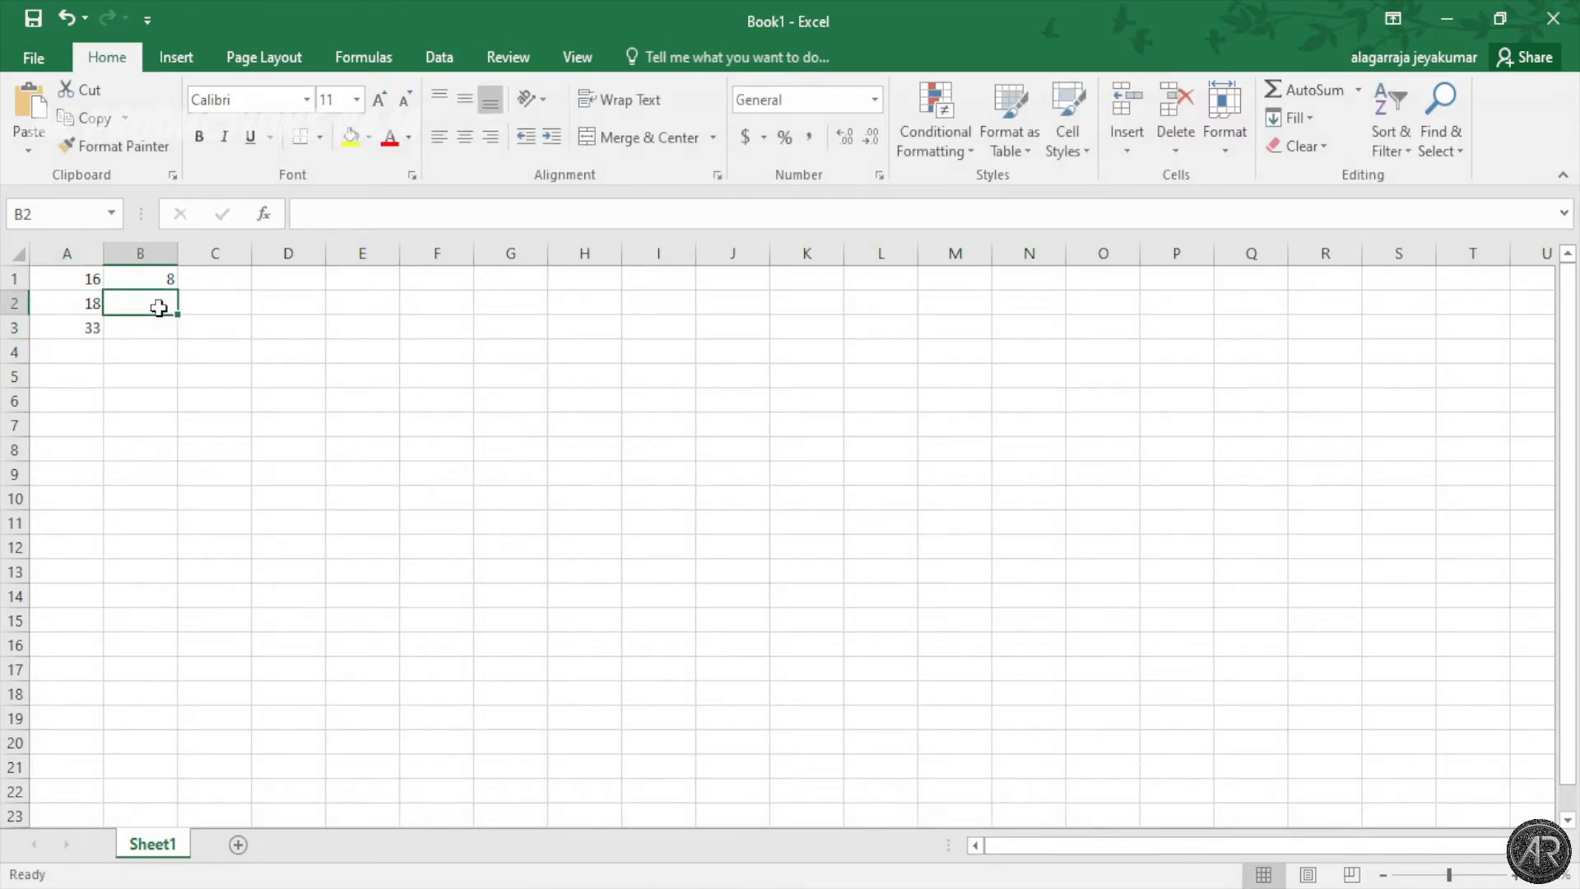
type("2")
left_click(156, 332)
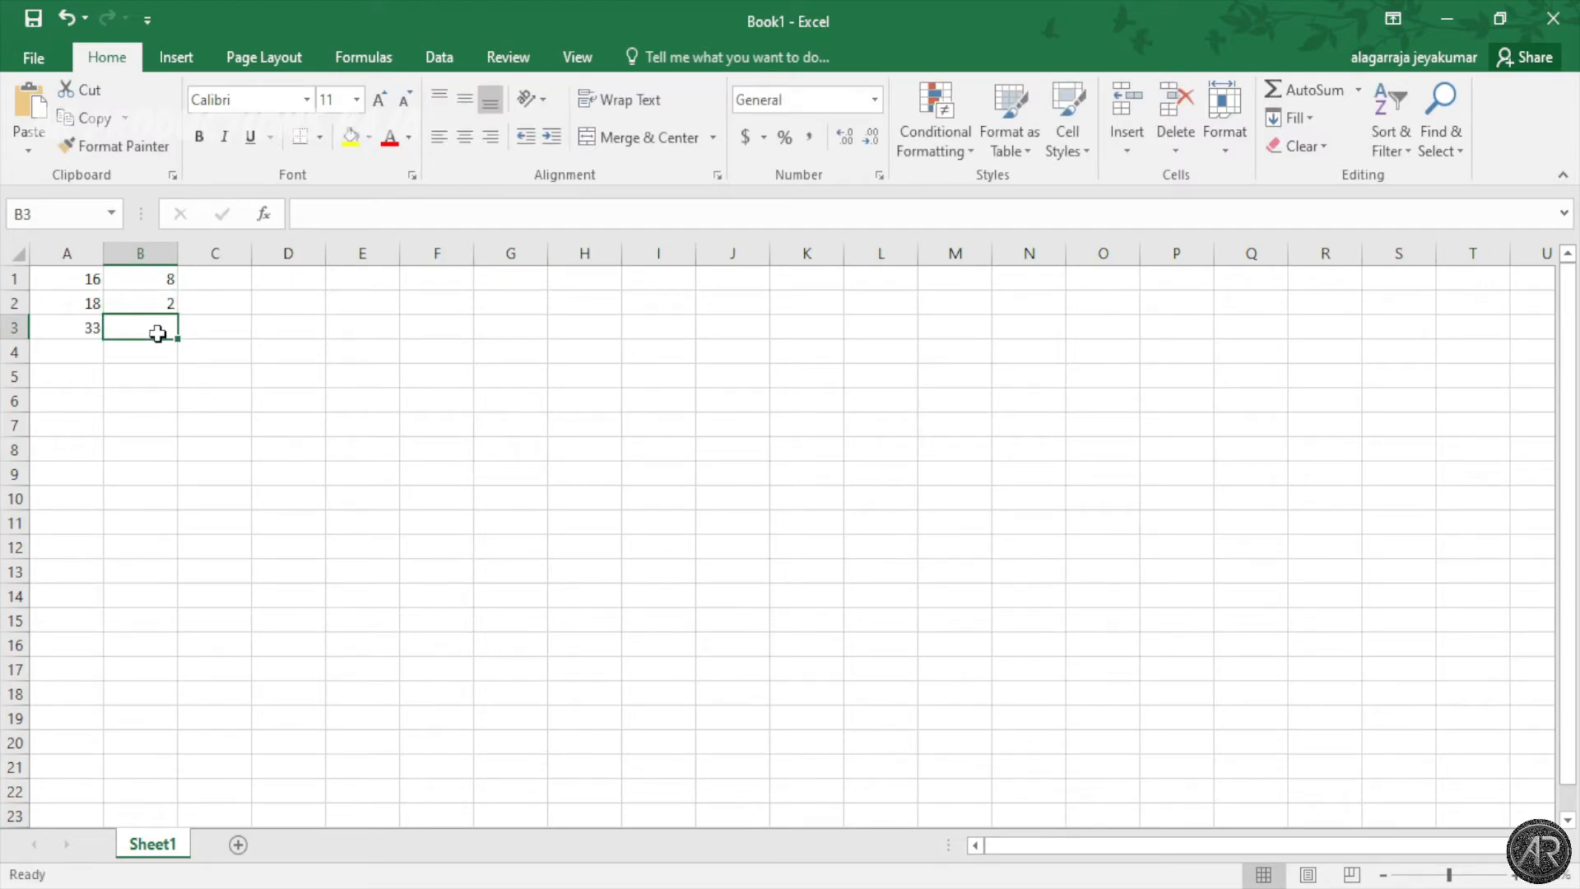
type("3")
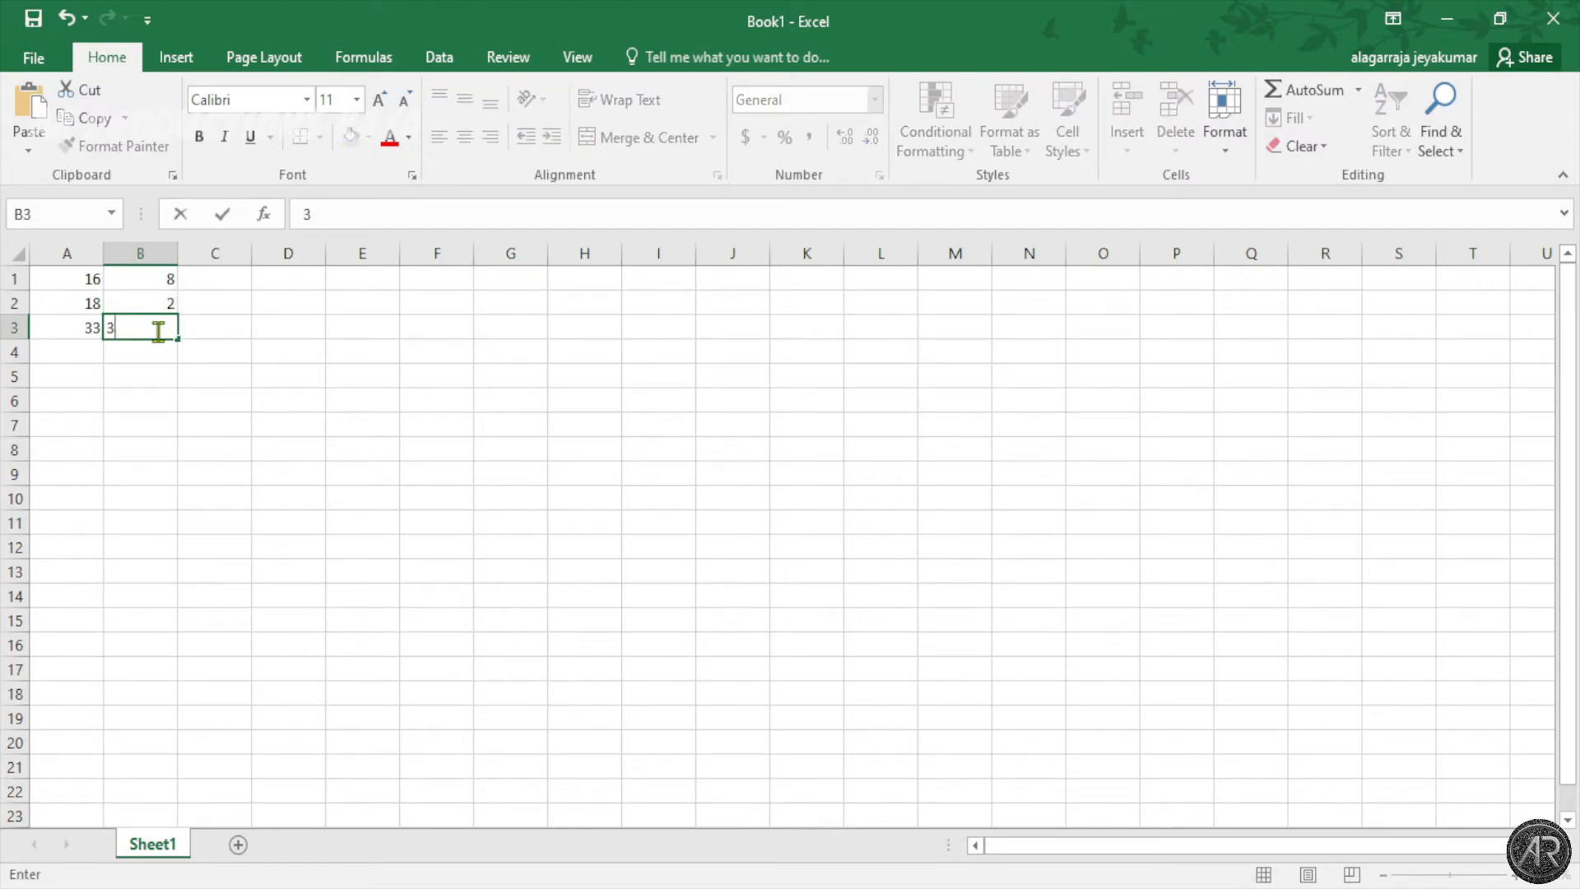
left_click(241, 276)
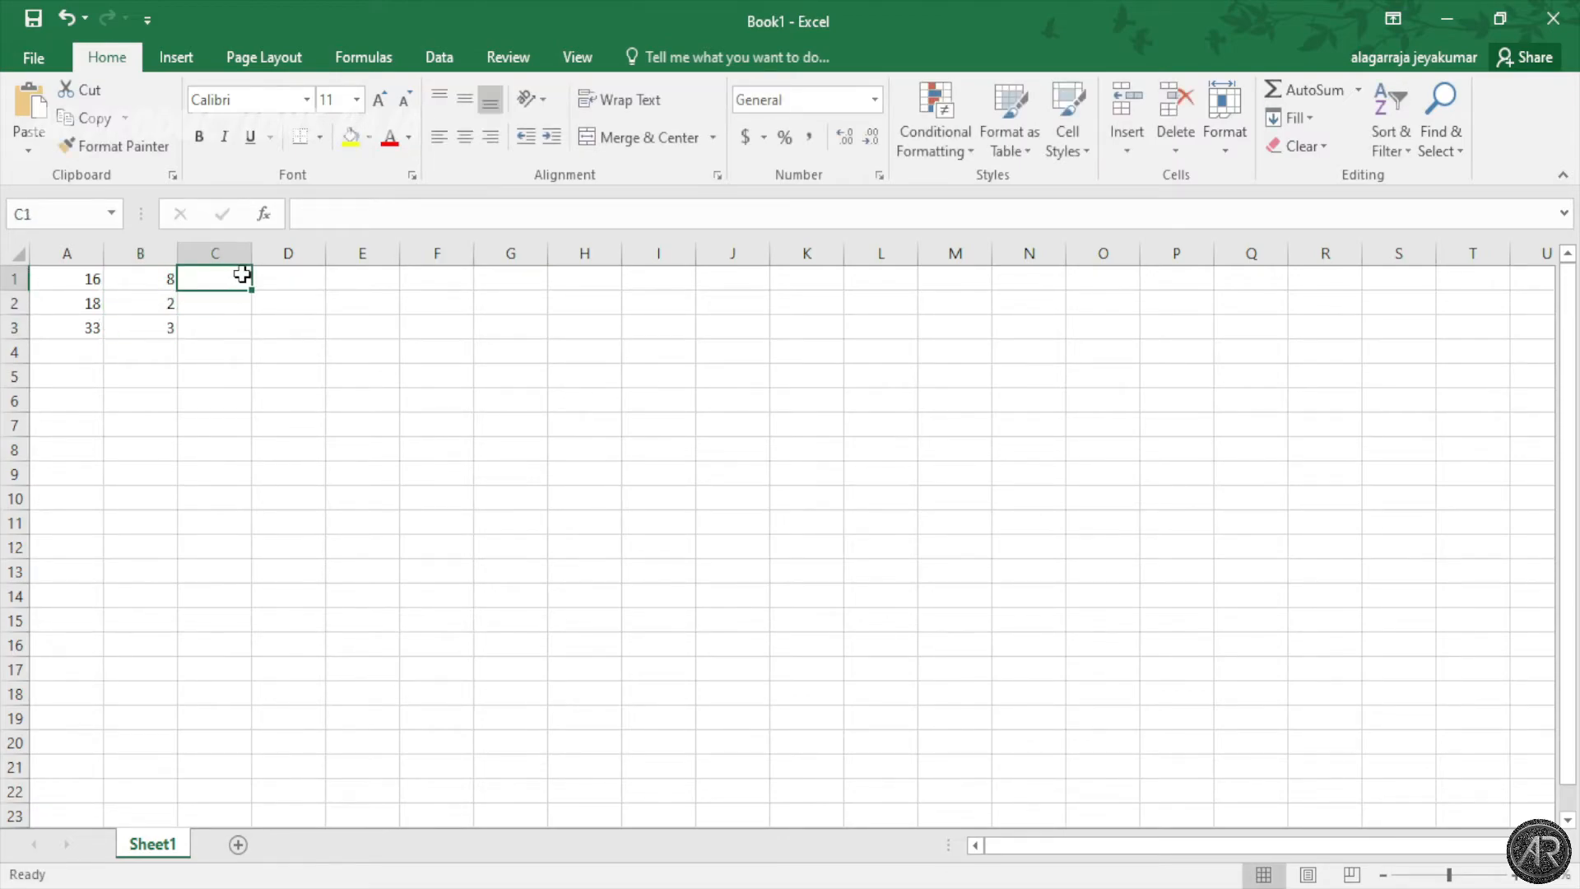
left_click(1517, 875)
left_click(1516, 876)
Step: Zoom the sheet in to about 190% so the numbers are easy to read
left_click(1517, 875)
left_click(1517, 876)
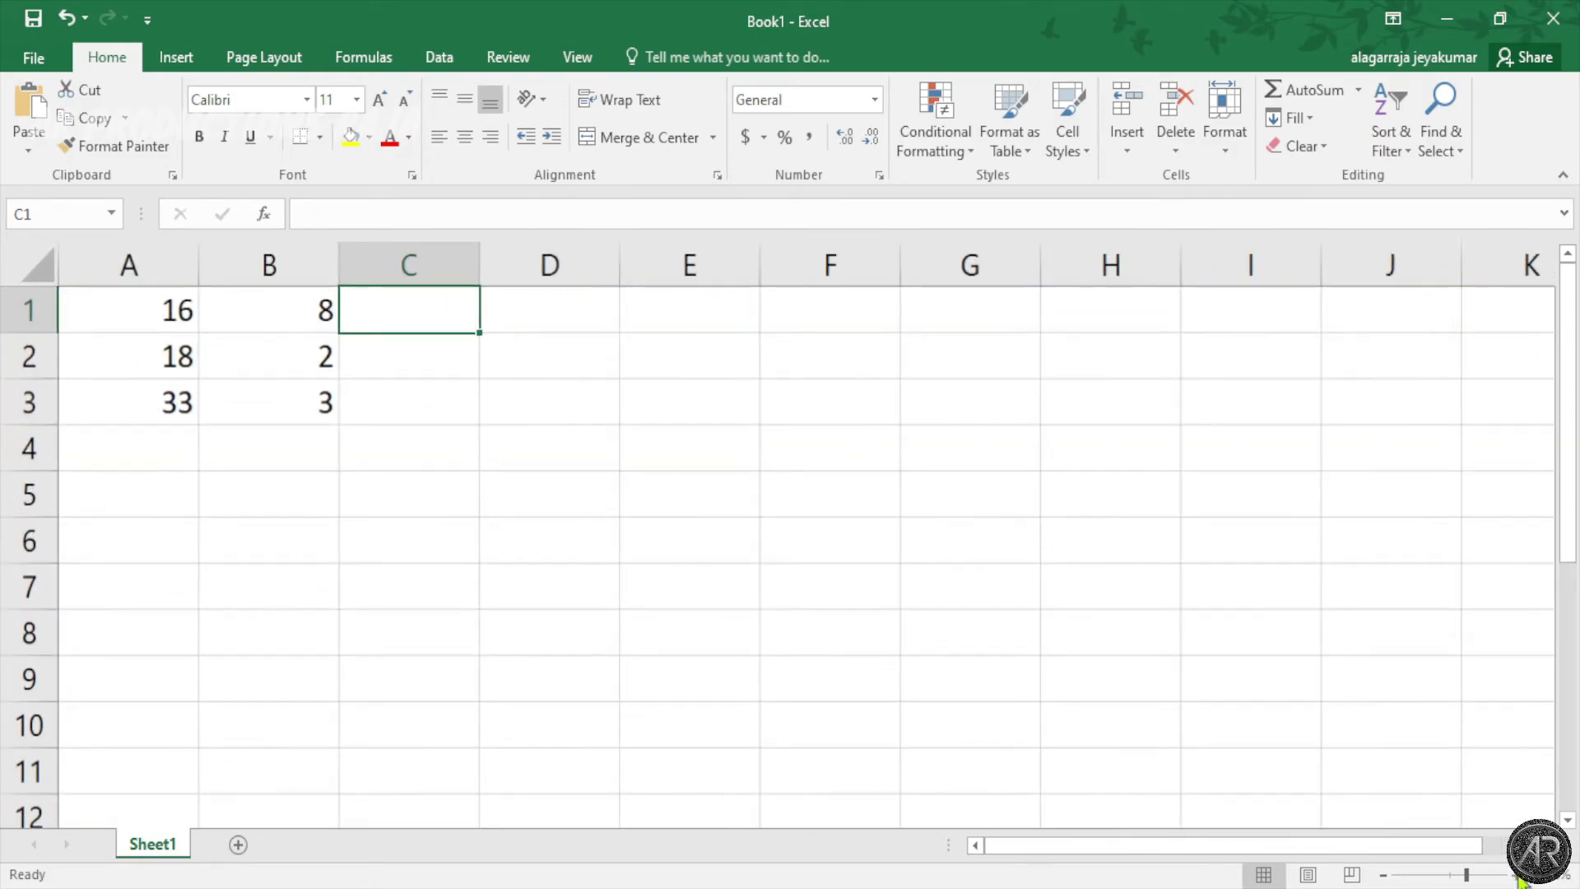
left_click(1516, 875)
left_click(1516, 876)
left_click(1516, 875)
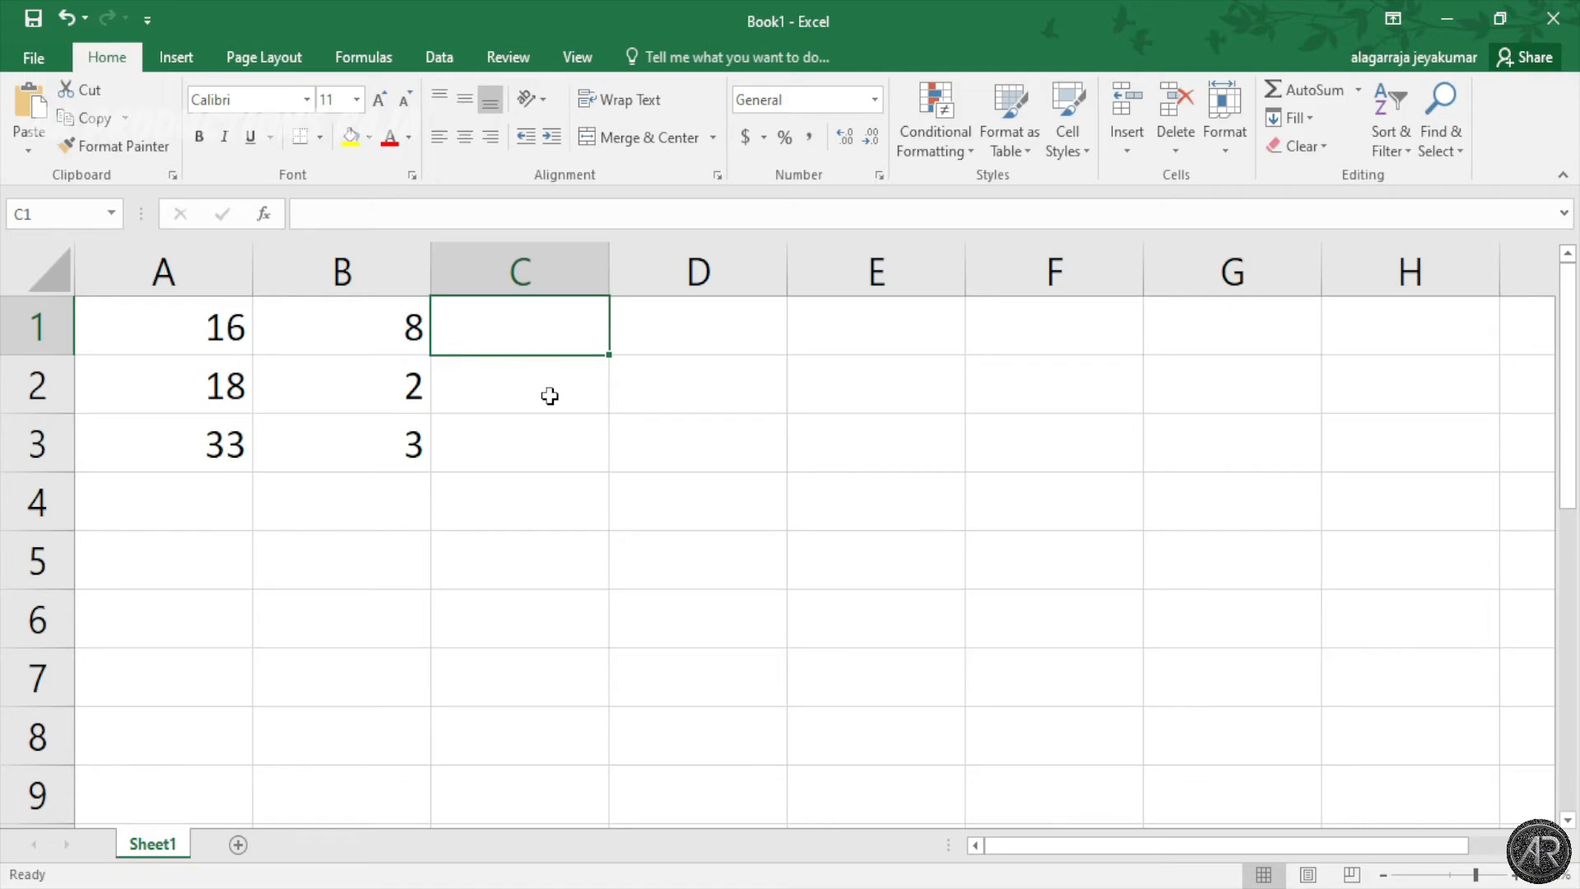
Step: Enter =A1/B1 in C1 and fill it down to C3, giving 2, 9 and 11
left_click(496, 207)
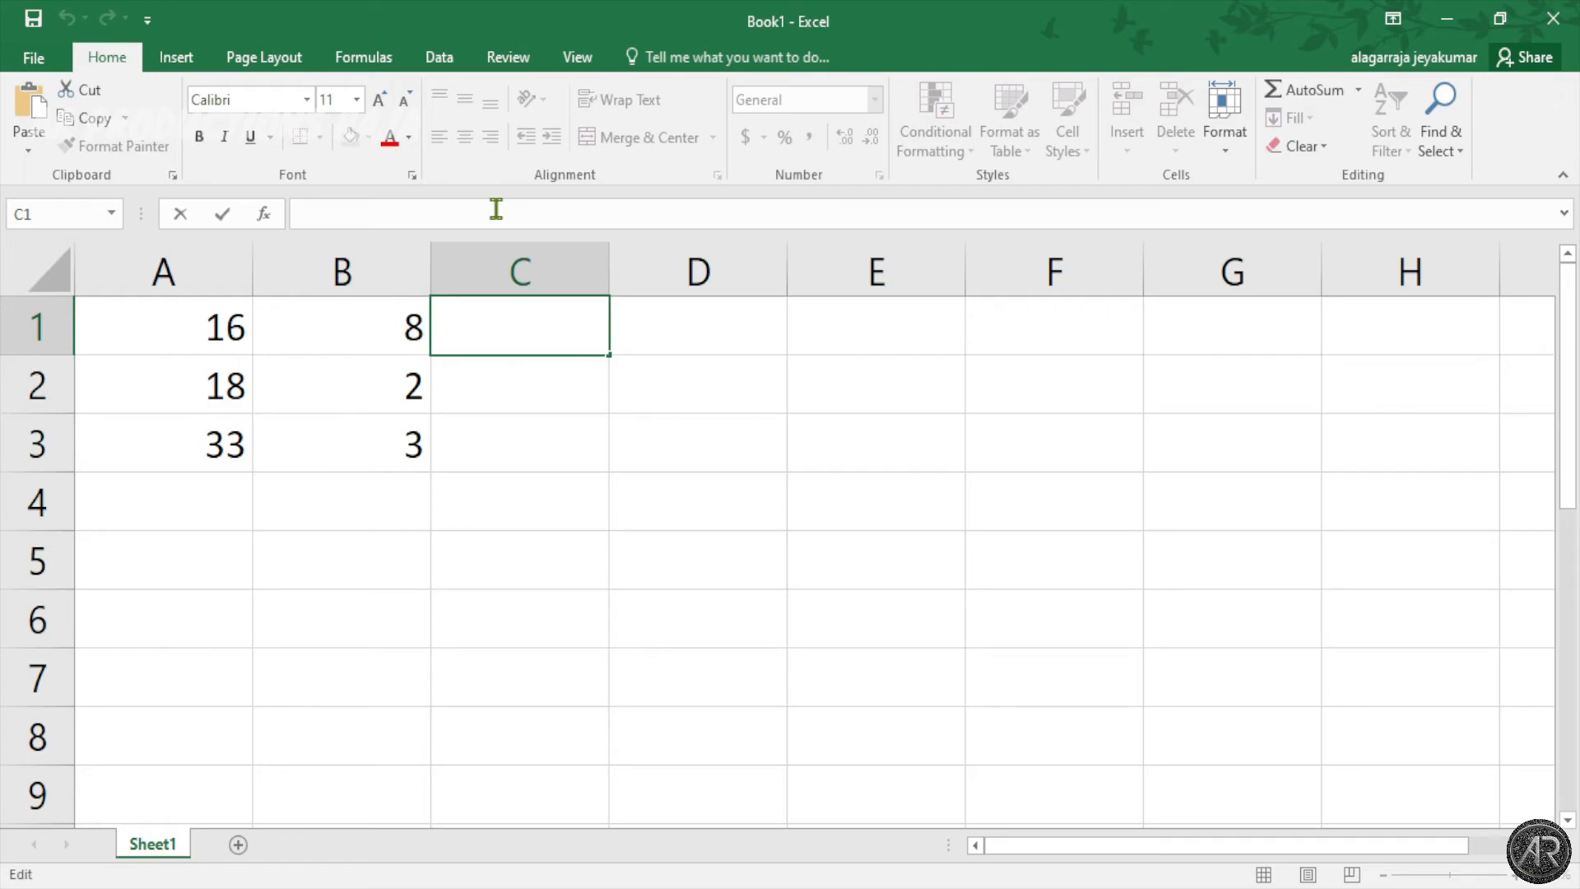
type("=")
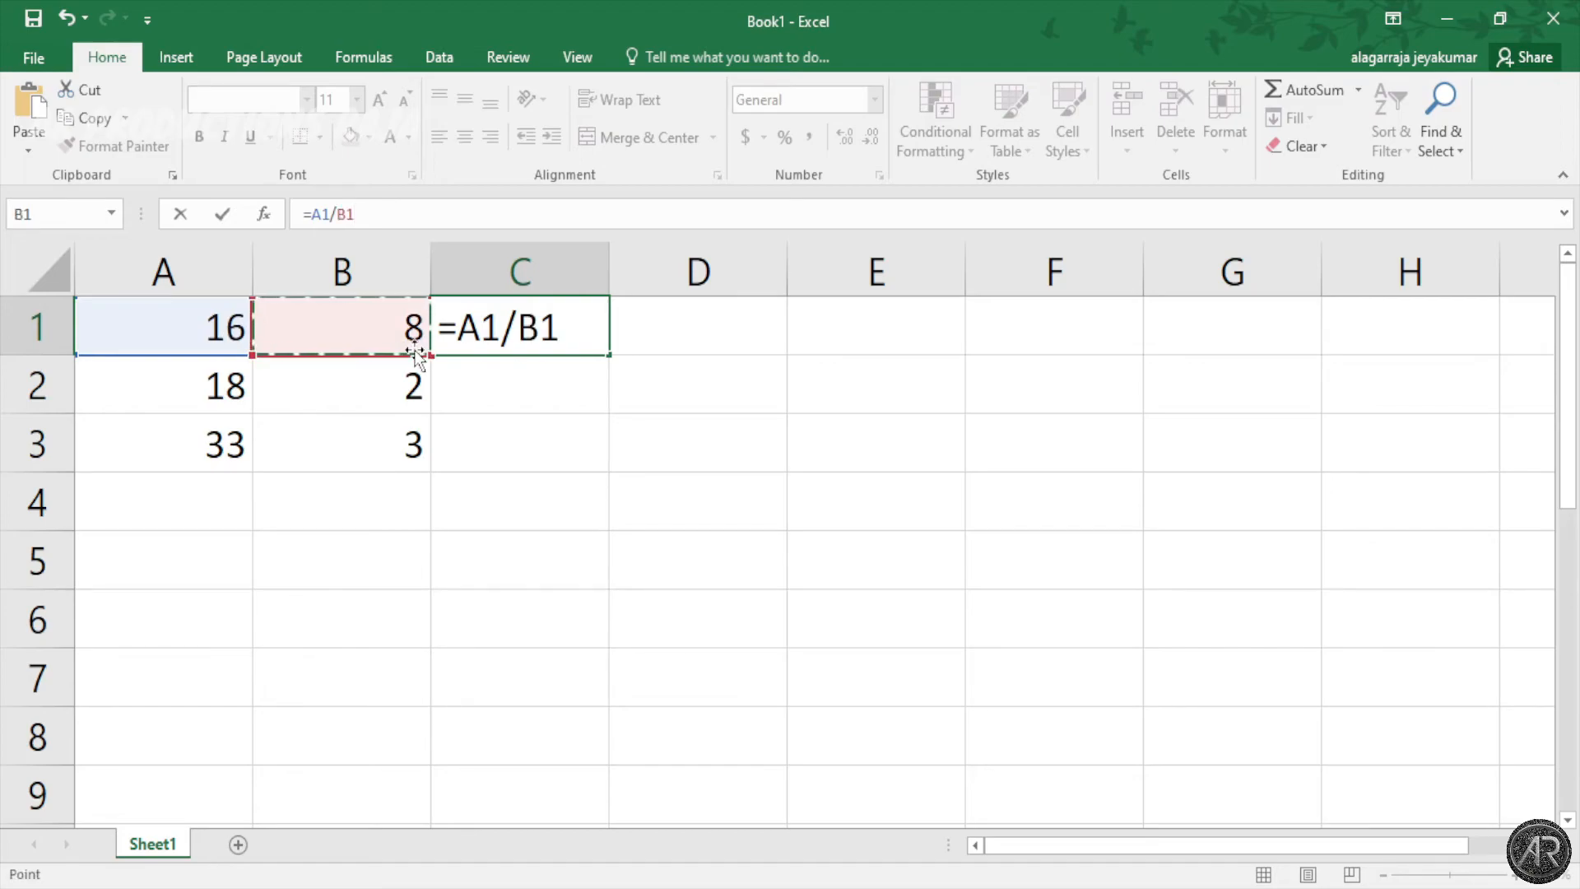
key("Return")
left_click(606, 332)
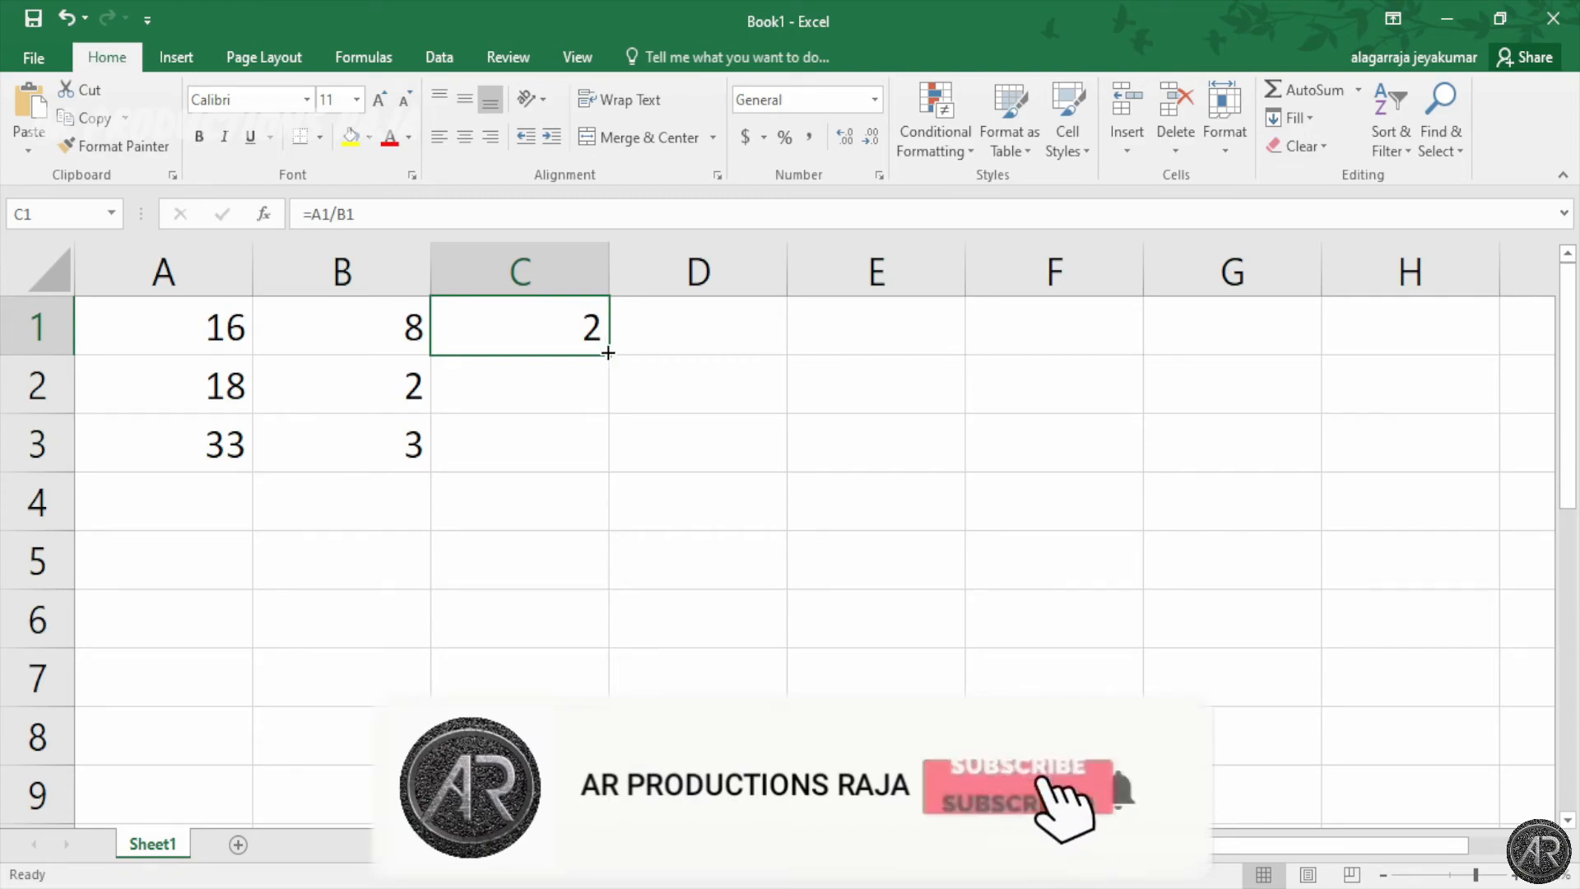
left_click_drag(607, 352, 604, 492)
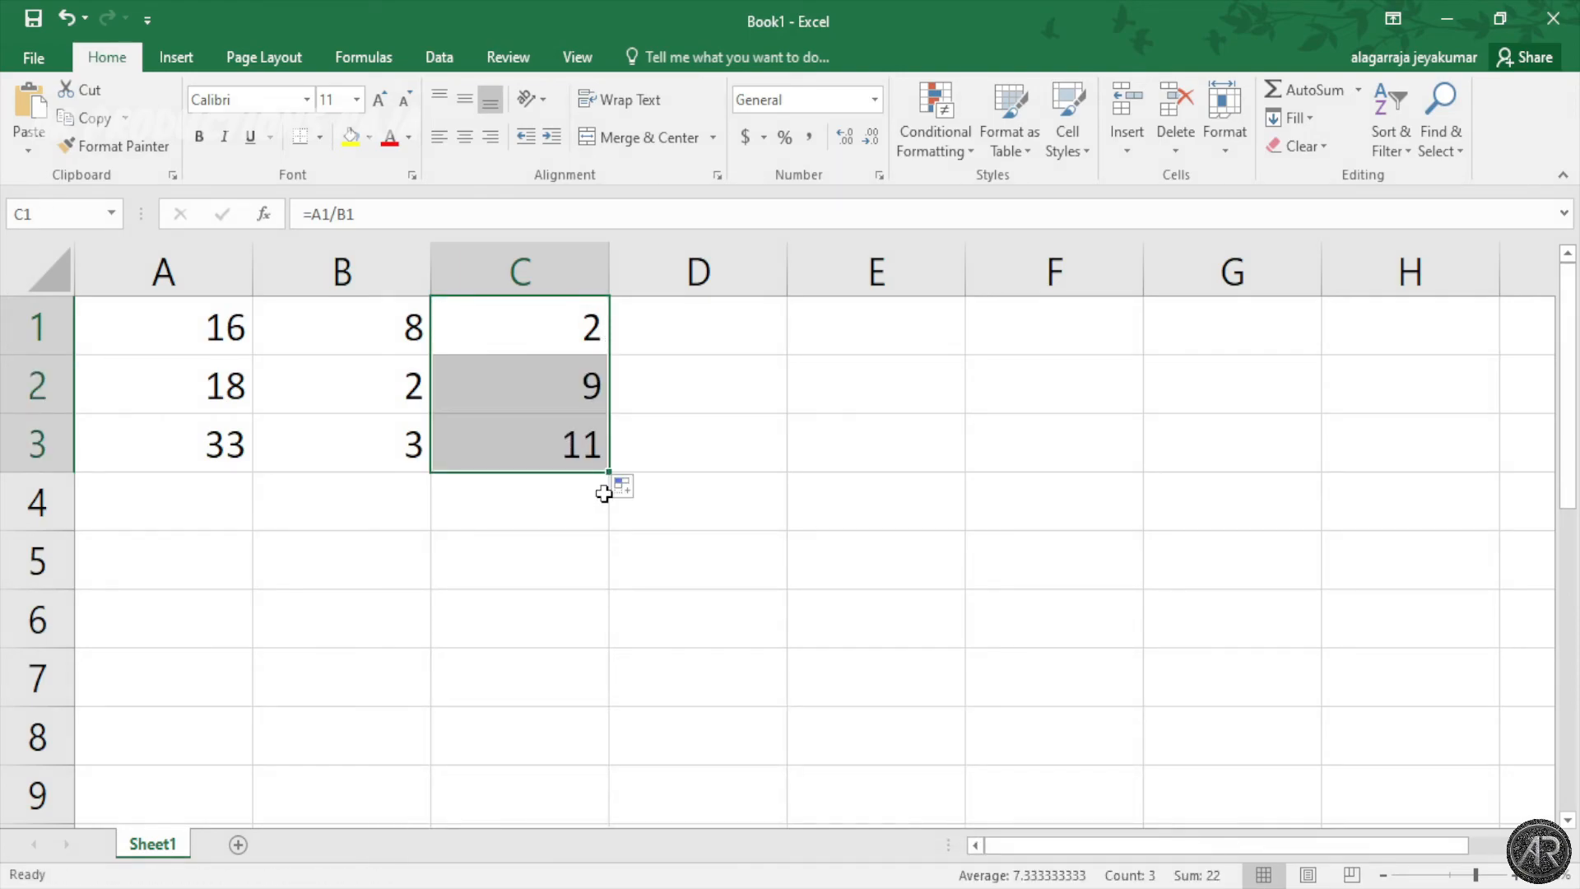
left_click(734, 395)
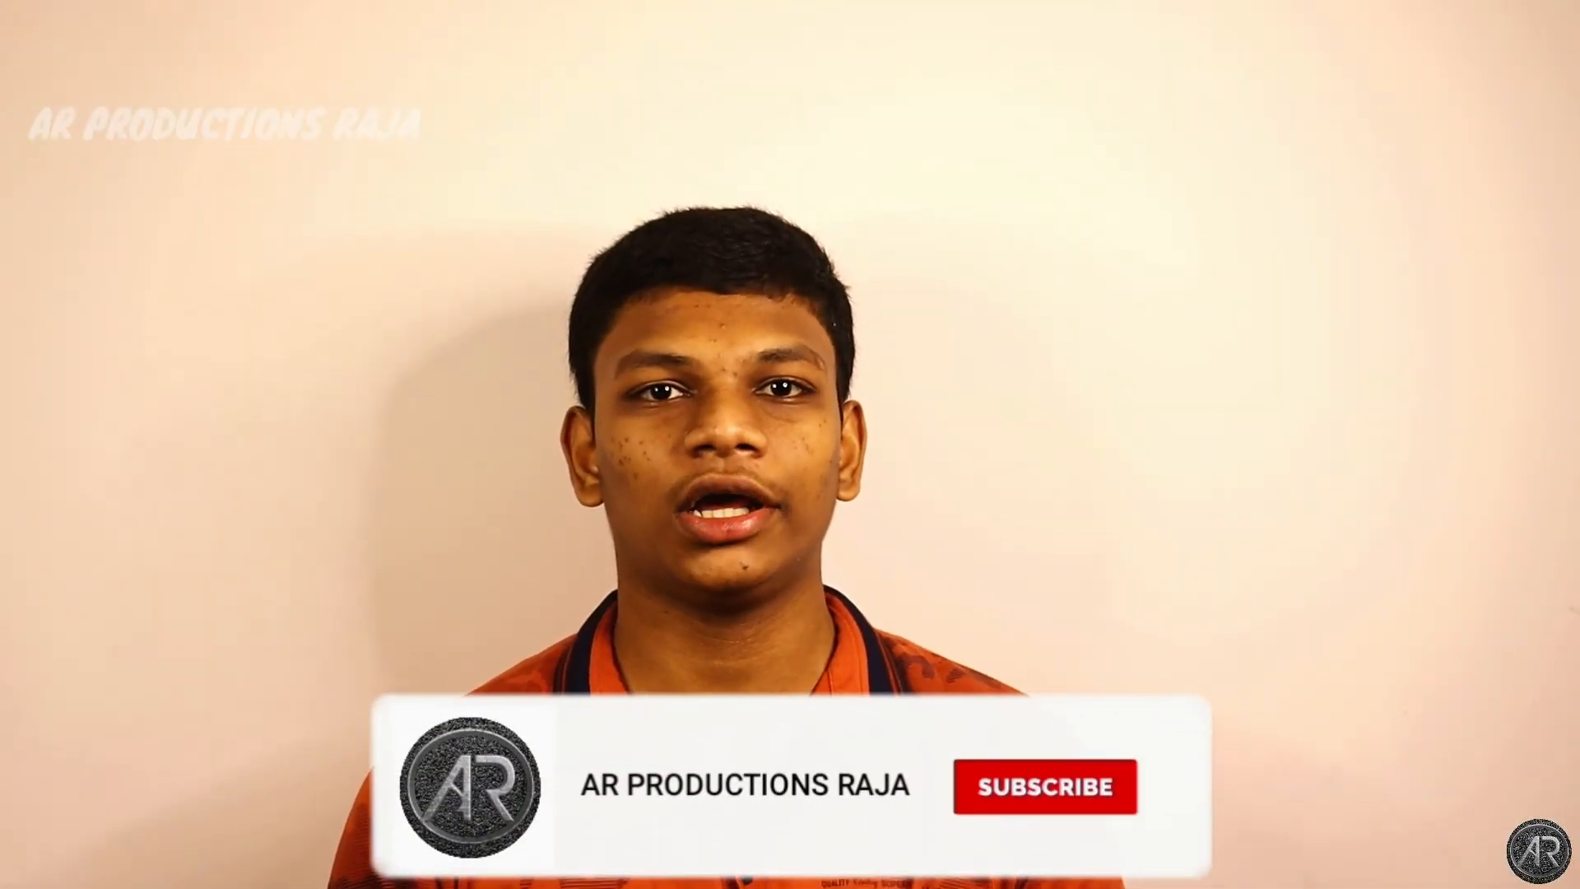